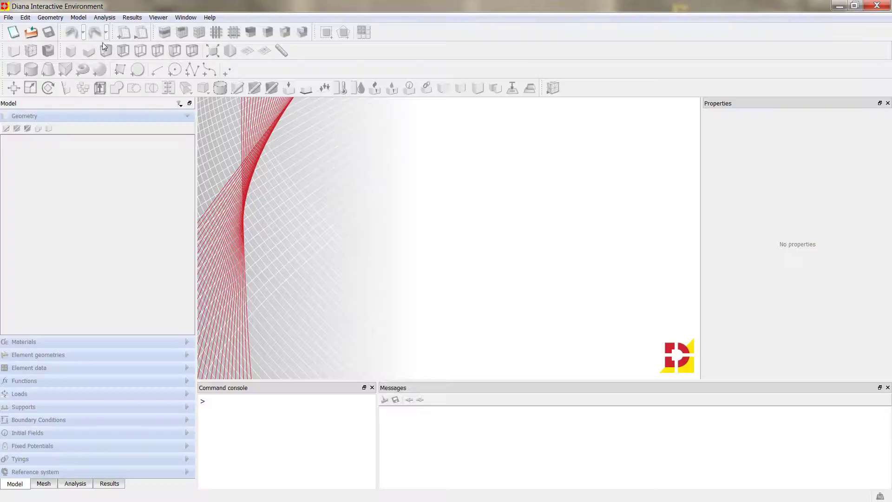
Open the existing beam project beam_r_el.dpf and show its model materials
left_click(8, 17)
left_click(65, 163)
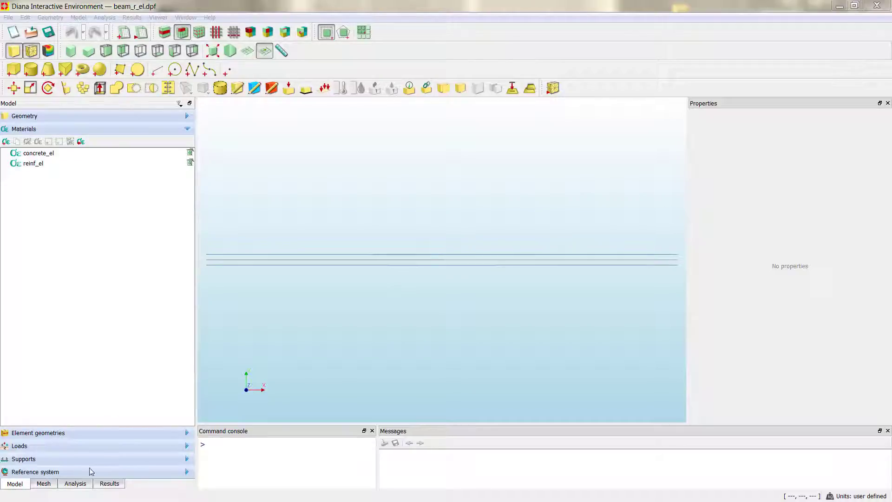
left_click(17, 483)
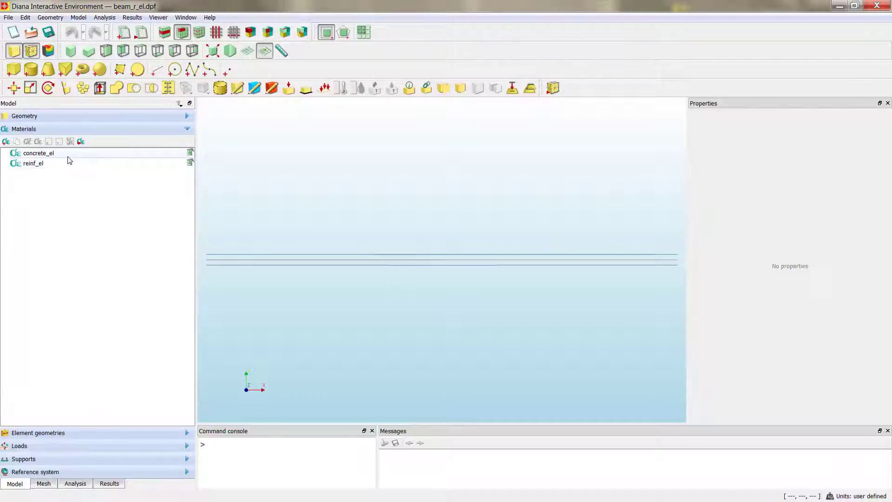
mouse_move(42, 160)
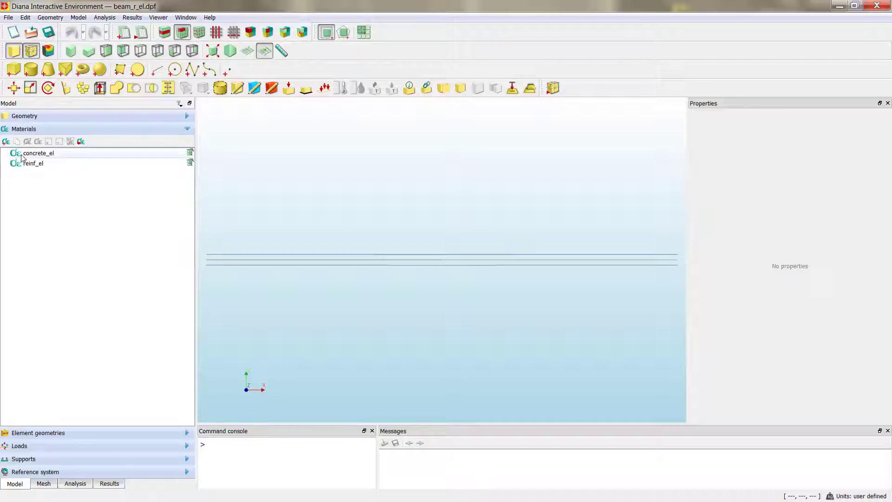
Start adding a new material to the model and name it concrete_nl
left_click(85, 19)
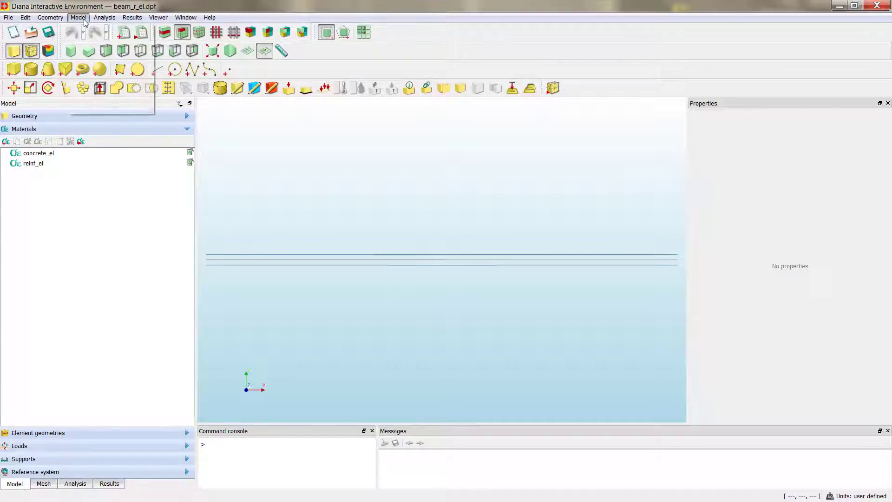
mouse_move(117, 88)
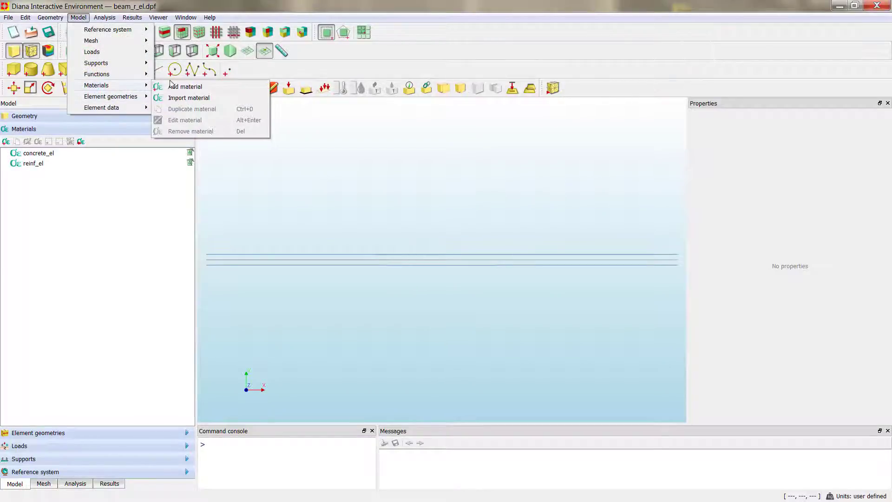
left_click(179, 86)
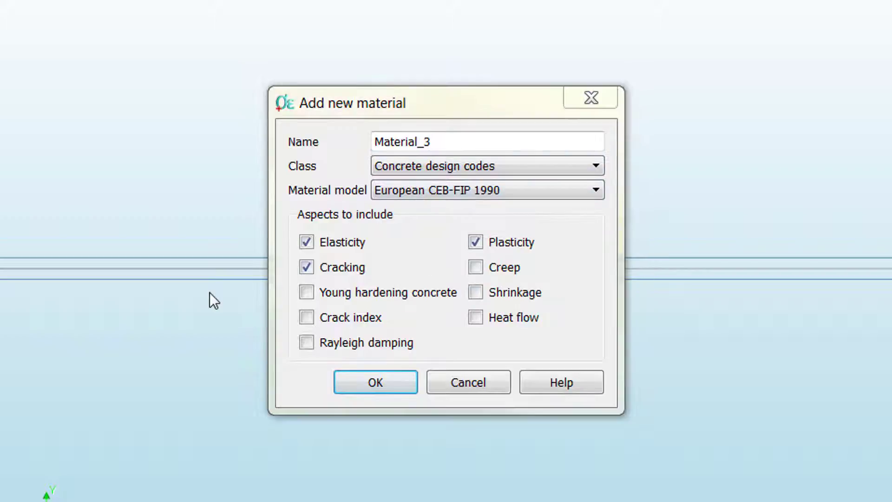
double_click(453, 144)
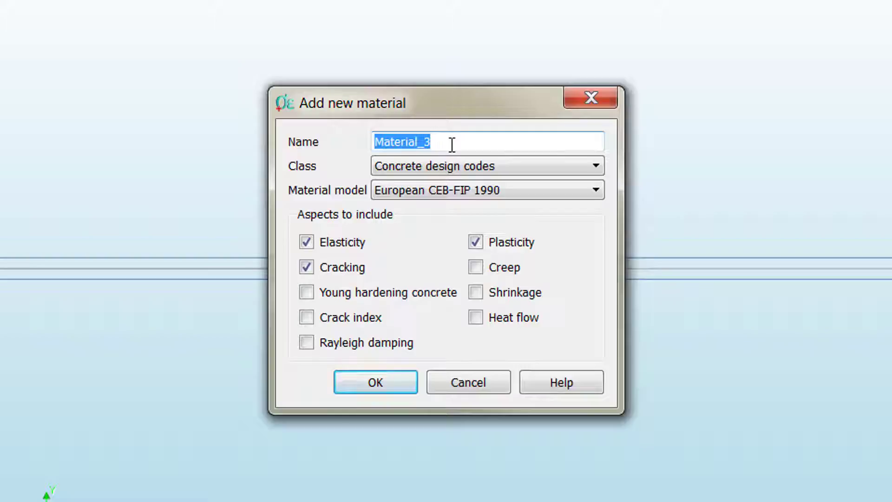
type("con")
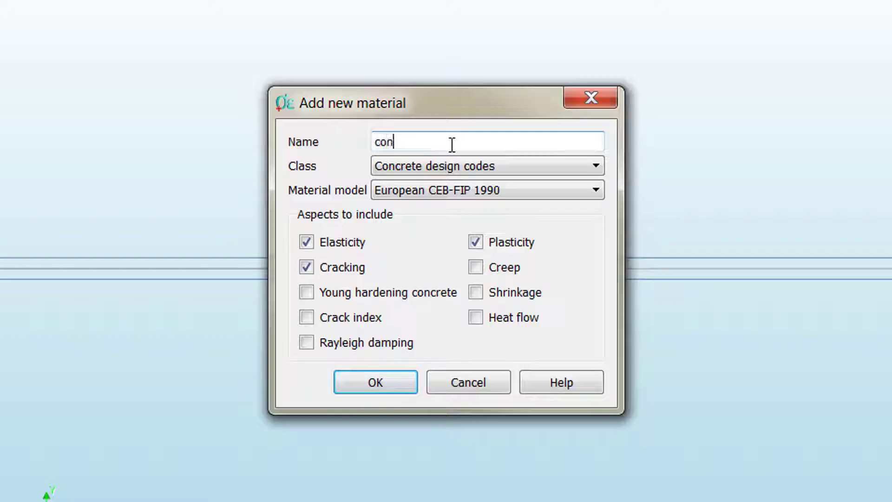
type("crete_nl")
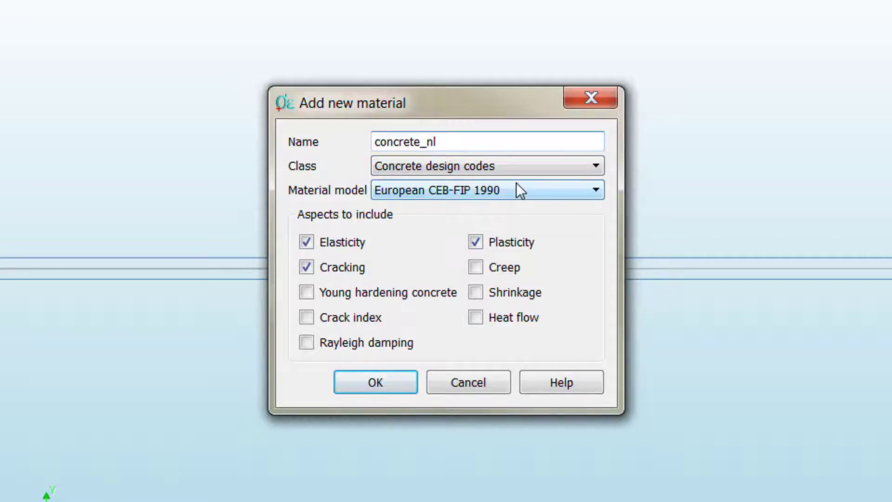
Create the material with class Concrete and masonry and the Total strain based crack model, without additional aspects
left_click(461, 166)
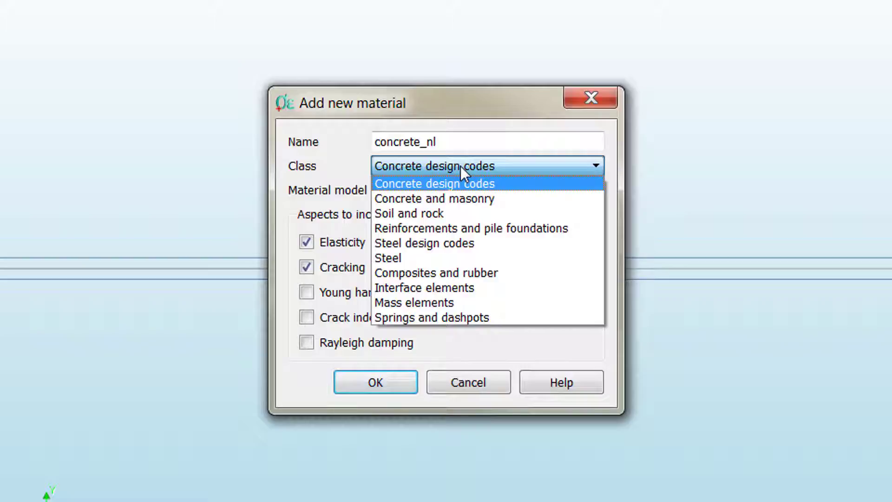
left_click(473, 201)
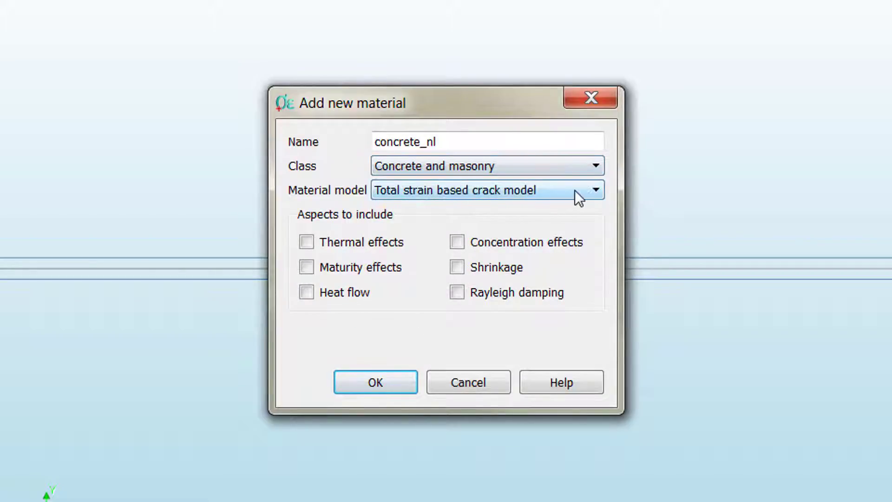
left_click(590, 190)
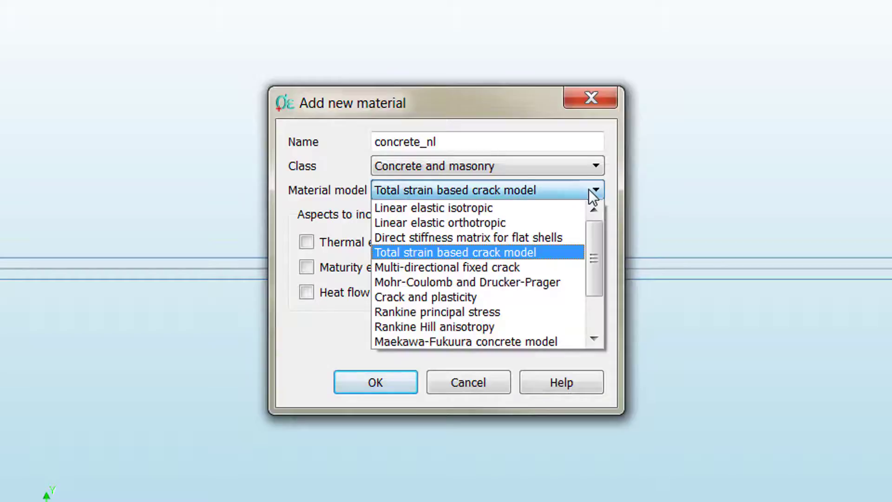
mouse_move(593, 227)
left_mouse_down()
mouse_move(598, 281)
mouse_move(595, 219)
left_mouse_up()
left_click(529, 253)
left_click(492, 188)
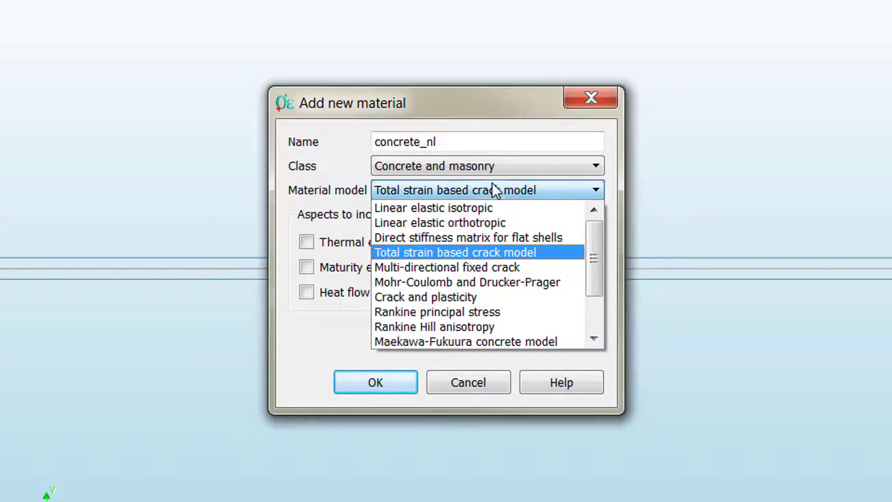
left_click(534, 251)
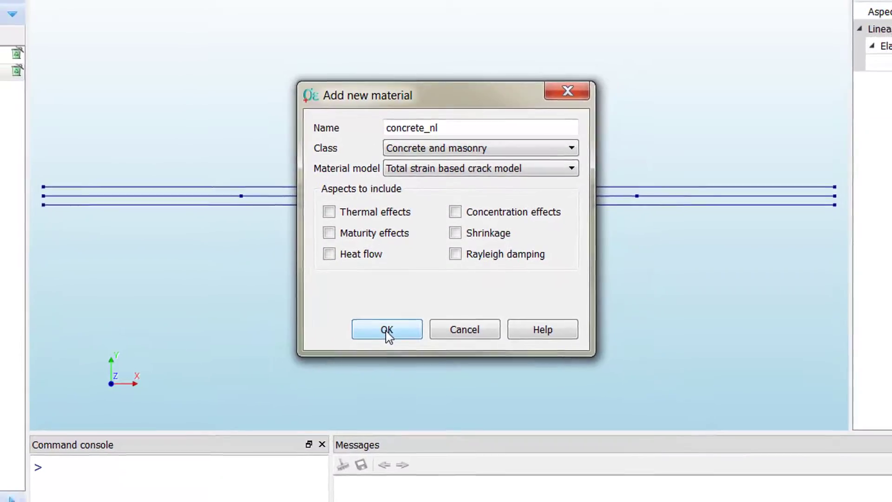
left_click(390, 312)
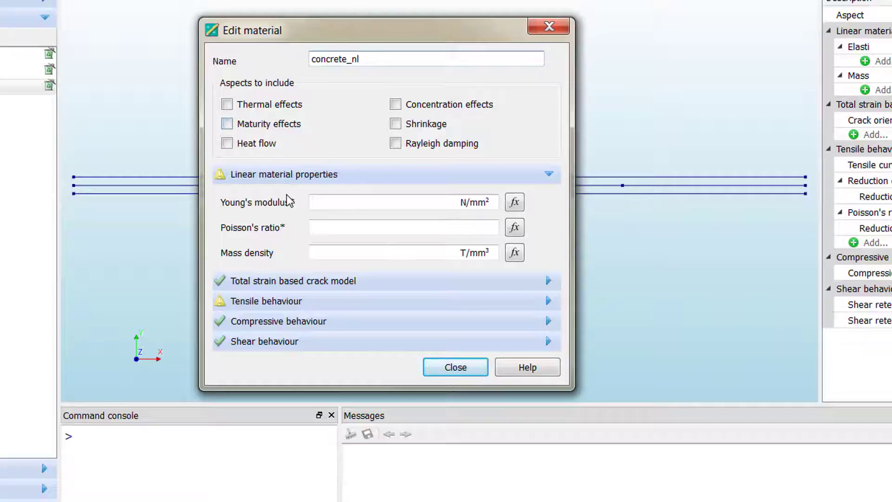
Set the linear properties of concrete_nl: Young's modulus 33000 N/mm², Poisson's ratio 0.2 and mass density 2.5e-9 T/mm³
left_click(340, 173)
left_click(341, 173)
left_click(417, 208)
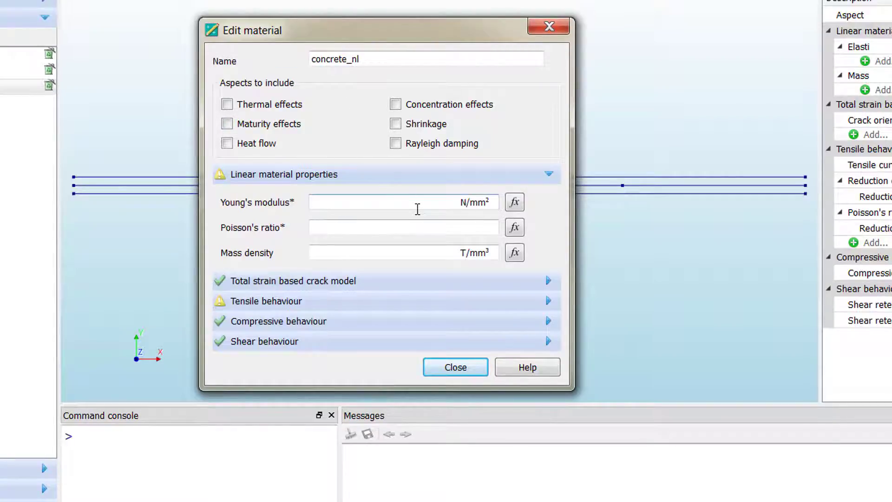
type("33000")
key("Tab")
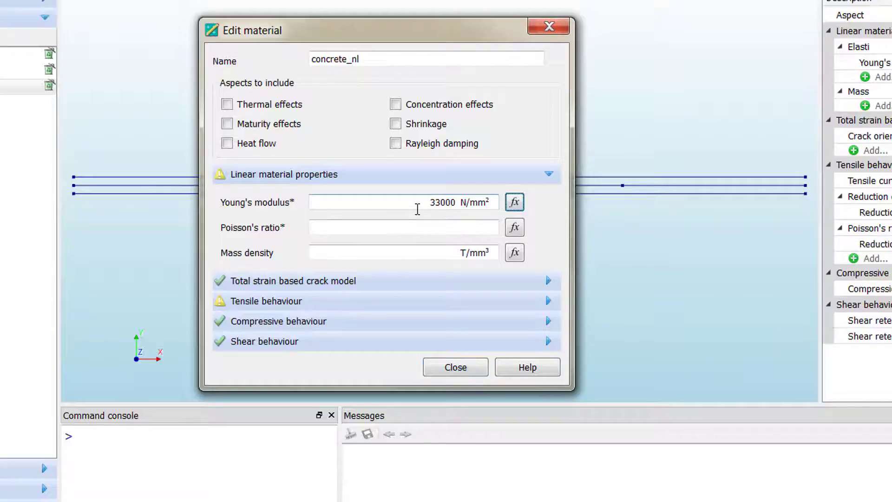
key("Tab")
type("0.2")
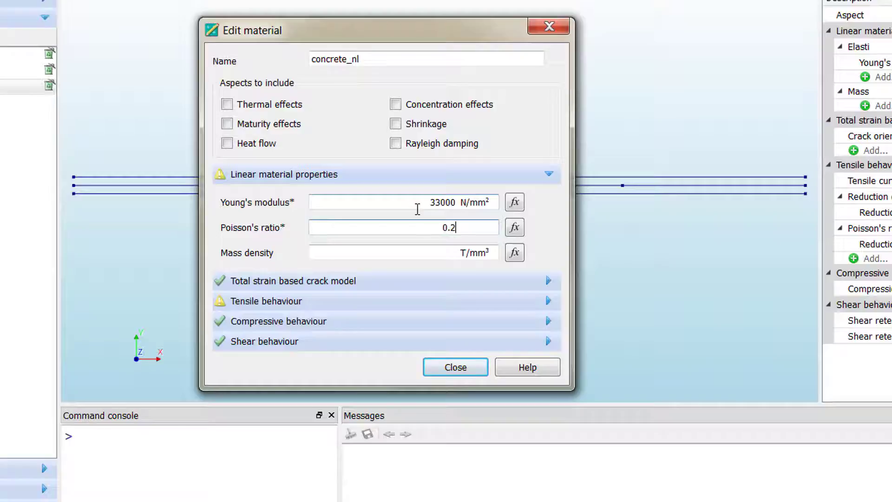
key("Tab")
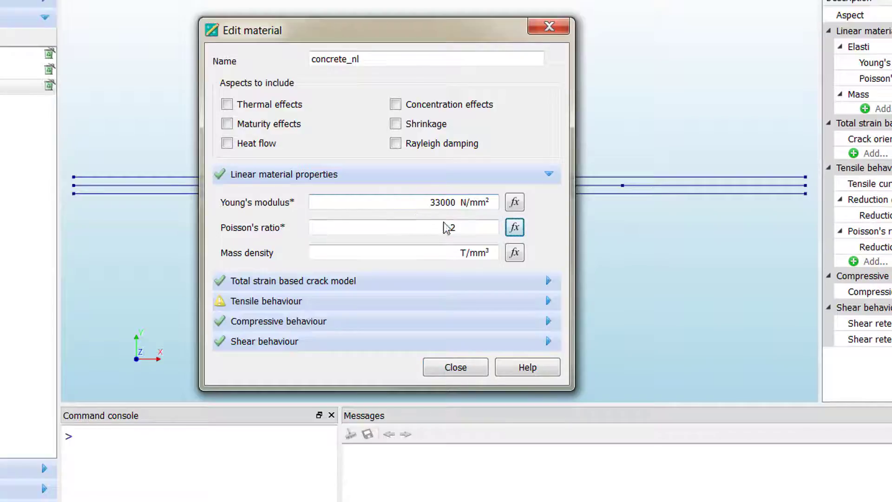
key("Tab")
type("2")
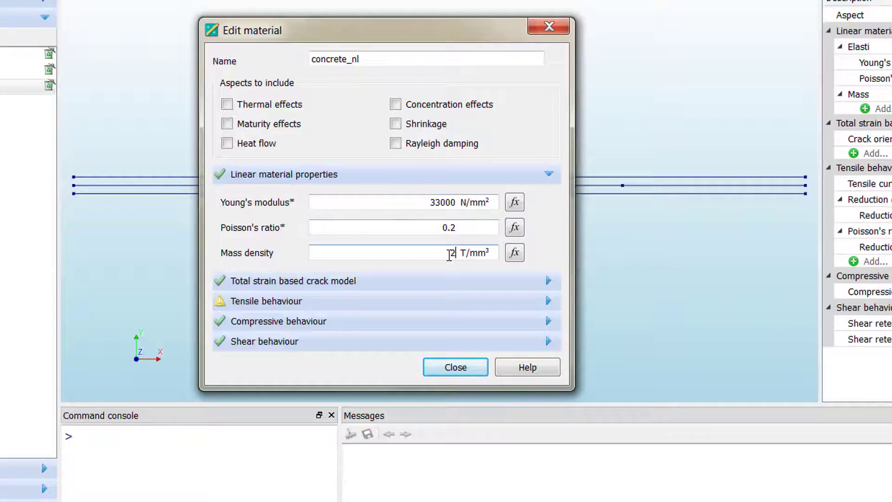
type(".5e-9")
Set the crack orientation of concrete_nl to Rotating and the crack bandwidth to 150 mm
left_click(425, 281)
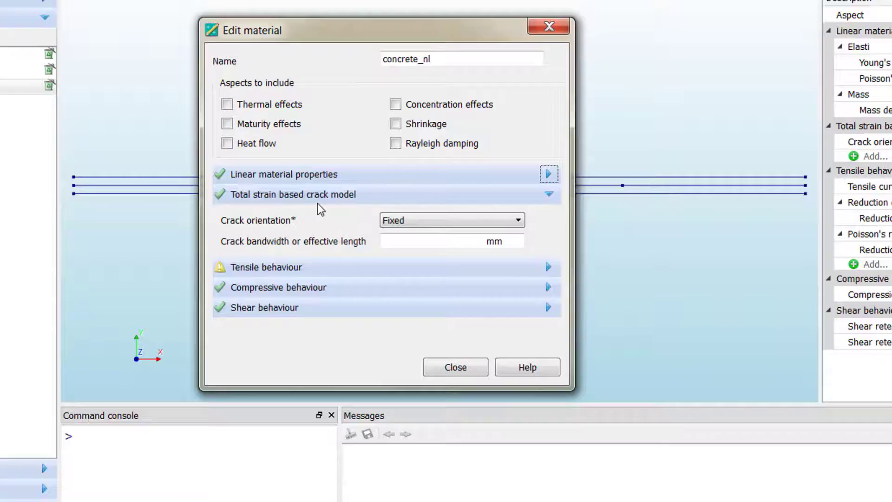
left_click(408, 218)
left_click(417, 244)
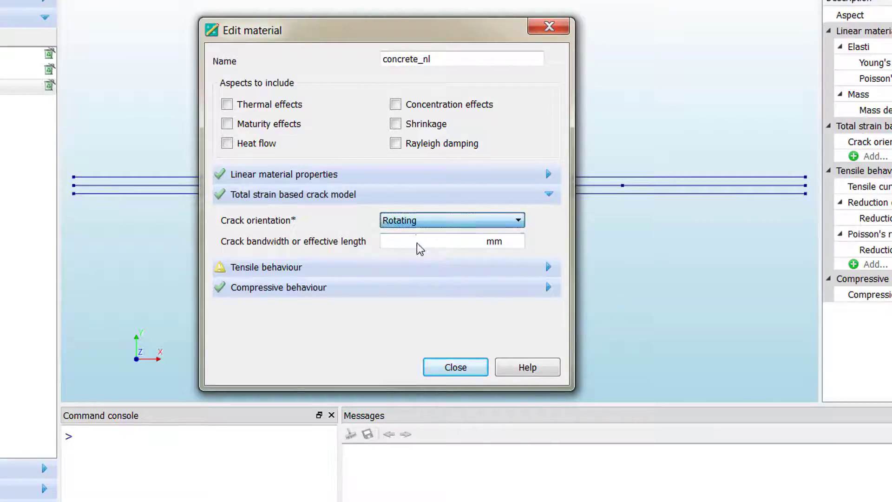
left_click(421, 238)
type("150")
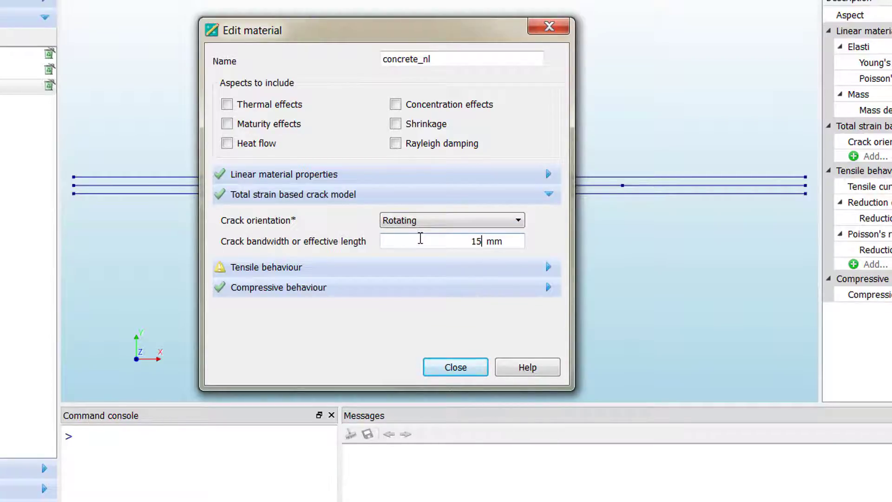
Define the tensile behaviour with a Hordijk curve, tensile strength 3 N/mm² and Mode-I fracture energy 0.075 N/mm
left_click(331, 265)
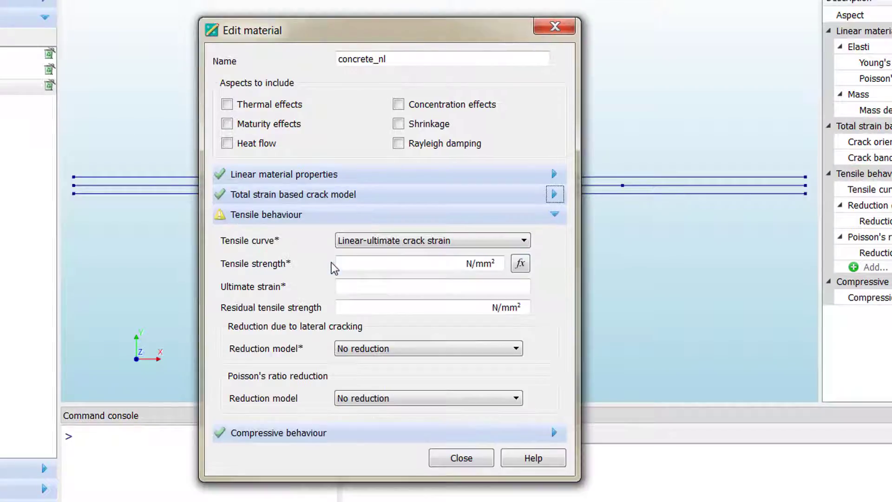
left_click(400, 241)
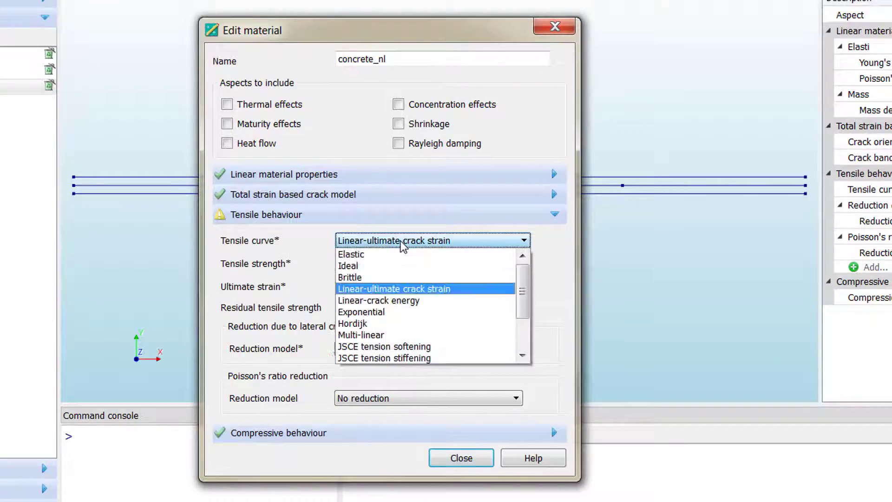
left_click(389, 325)
left_click(440, 266)
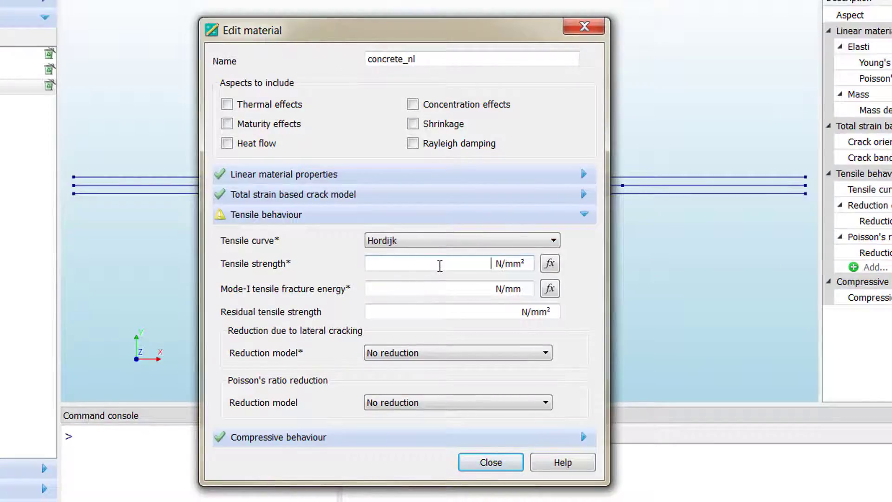
type("3")
left_click(437, 287)
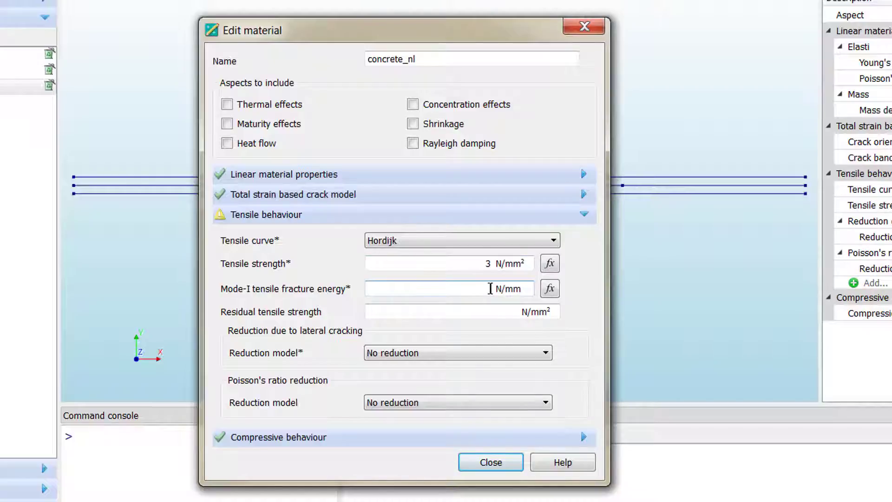
type("0.075")
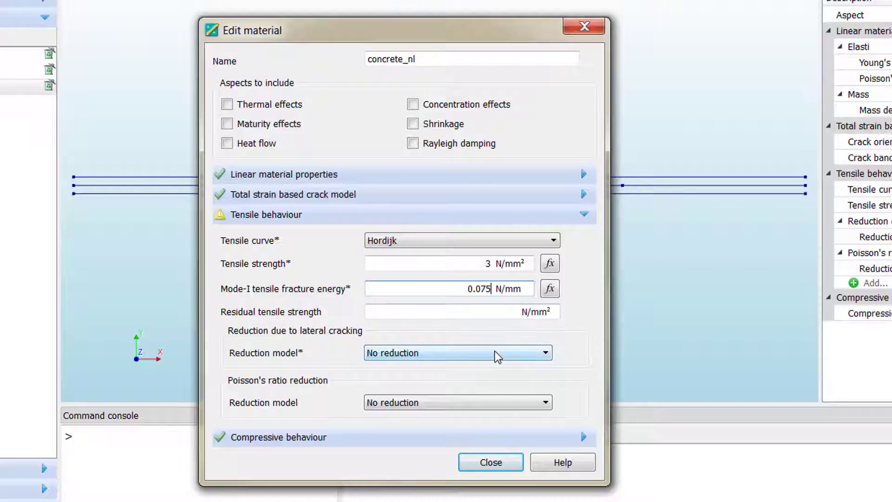
left_click(488, 312)
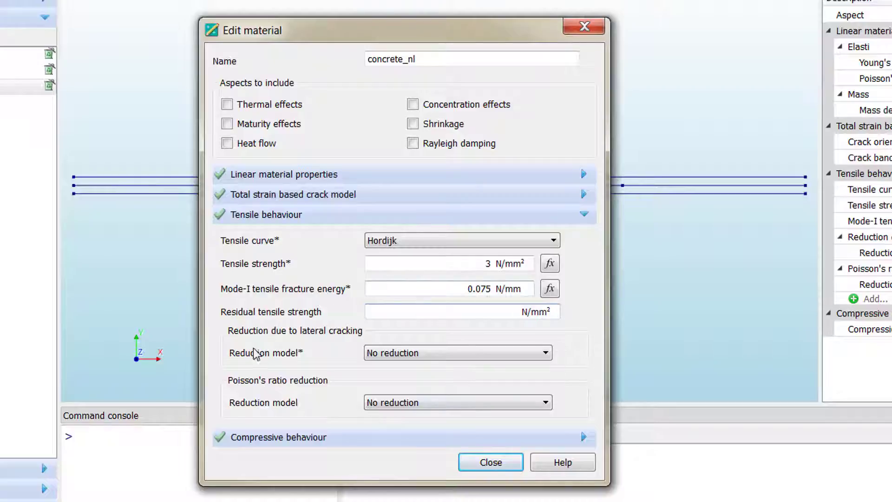
Define the compressive behaviour with a Thorenfeldt curve and a compressive strength of 33 N/mm²
left_click(288, 437)
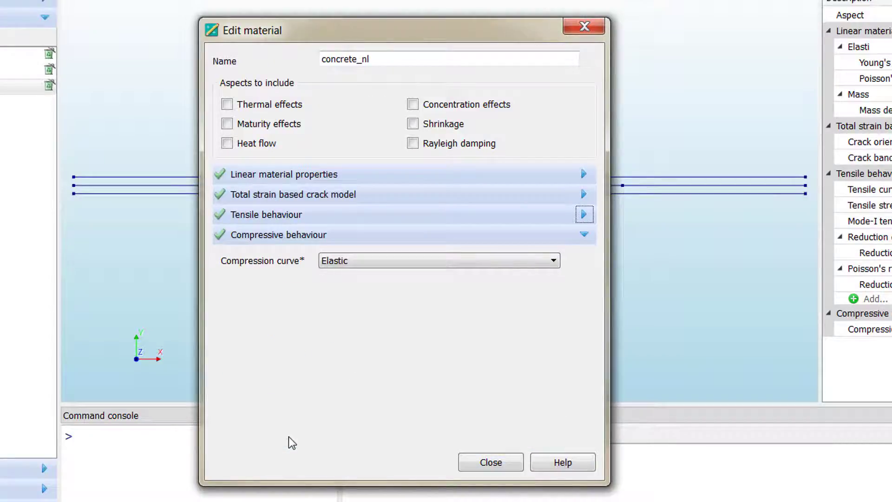
left_click(363, 260)
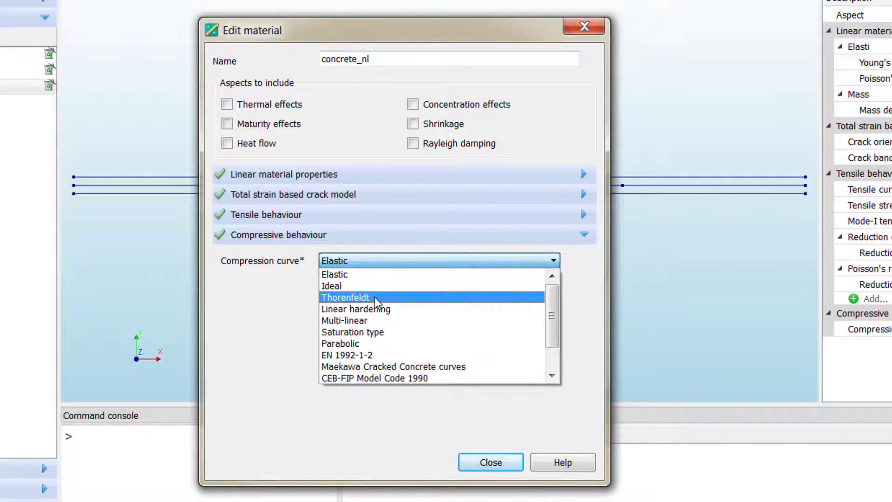
left_click(375, 297)
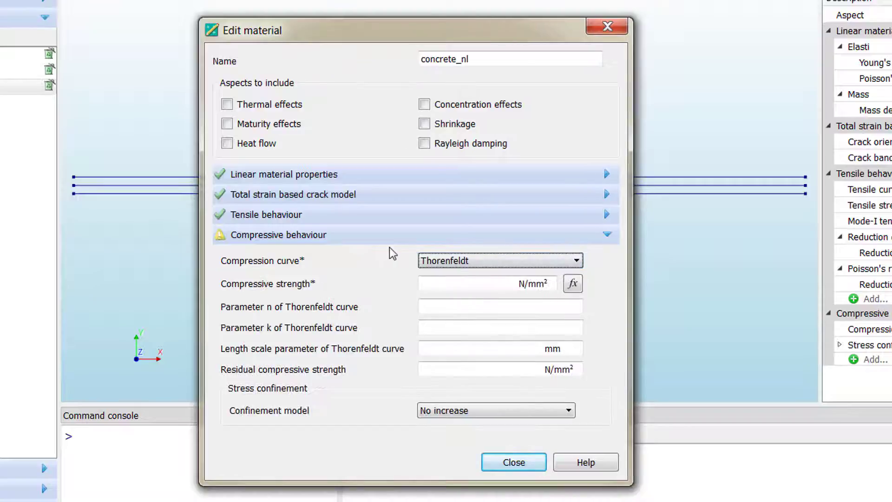
left_click(471, 281)
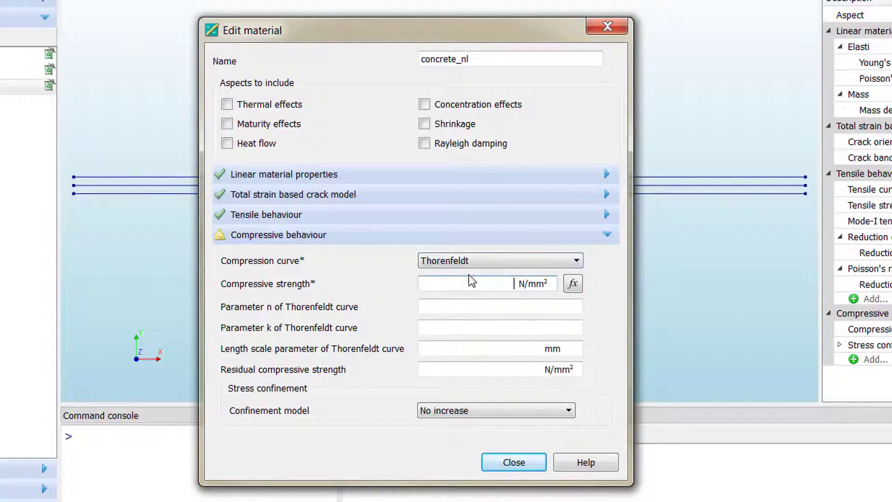
type("3")
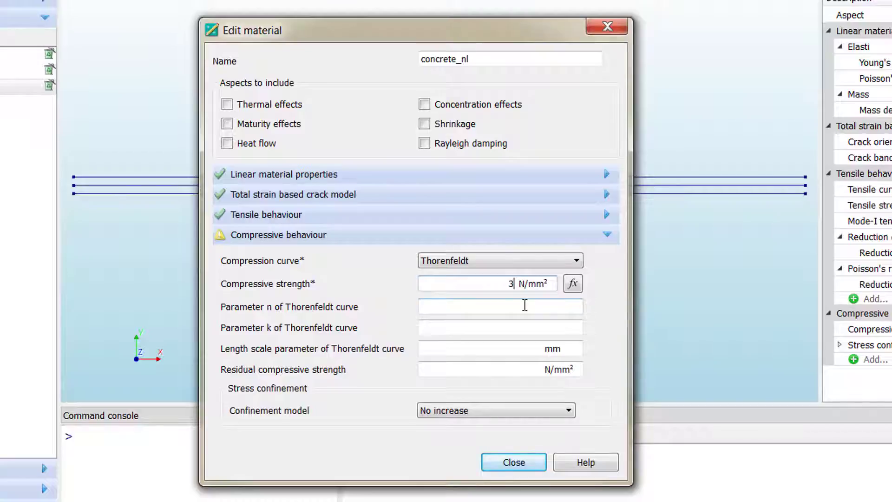
type("3")
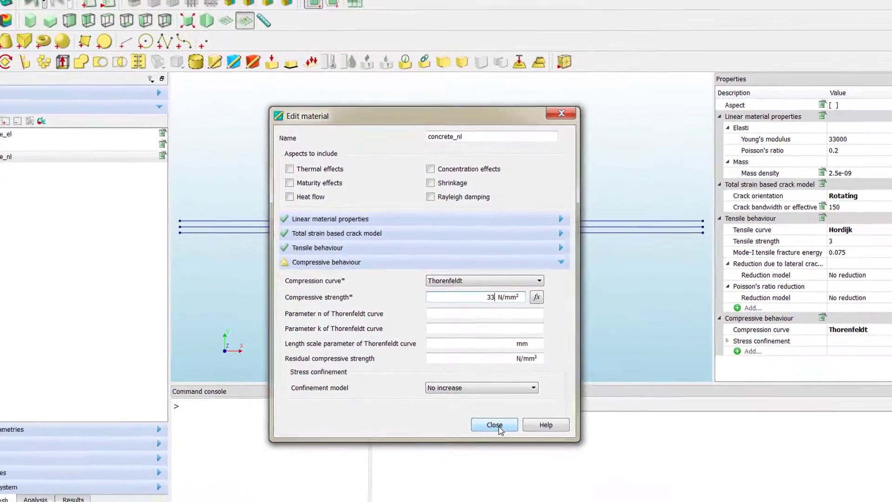
Close the concrete_nl material definition and undo its crack bandwidth entry
left_click(498, 431)
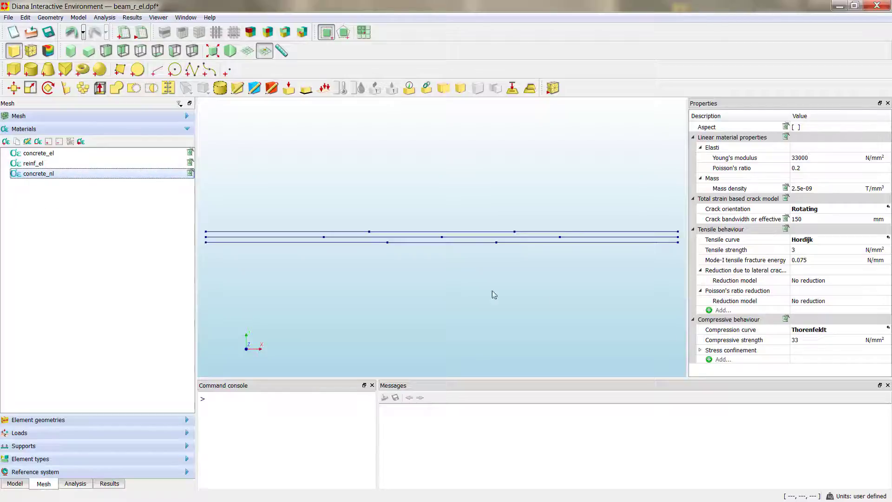
key("ctrl+z")
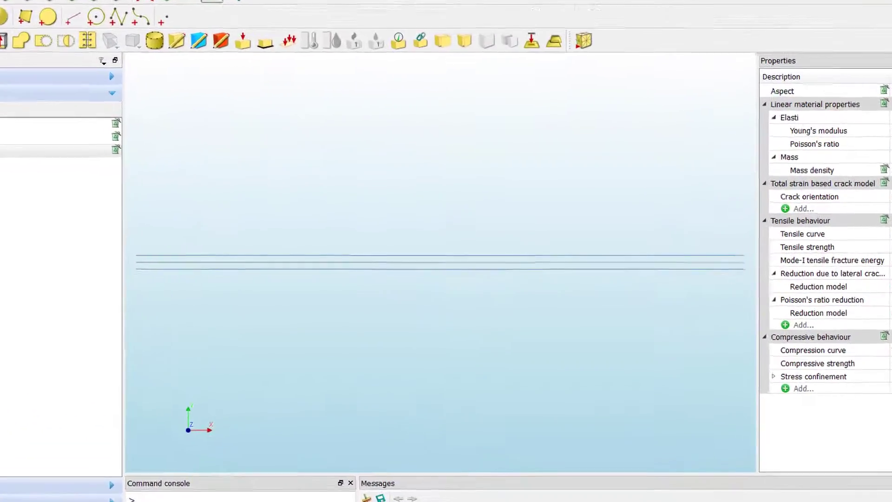
Add a new material steel_nl of class Reinforcements and pile foundations with the Von Mises plasticity model
left_click(1, 137)
triple_click(489, 136)
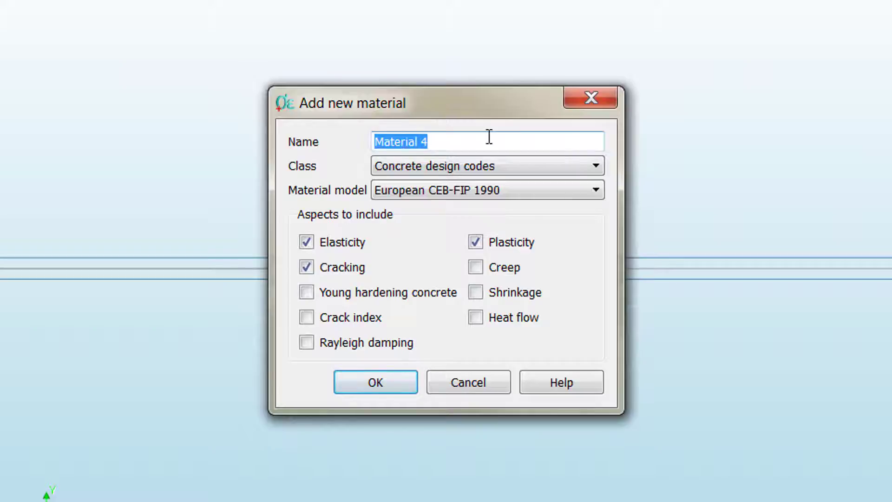
type("steel_nl")
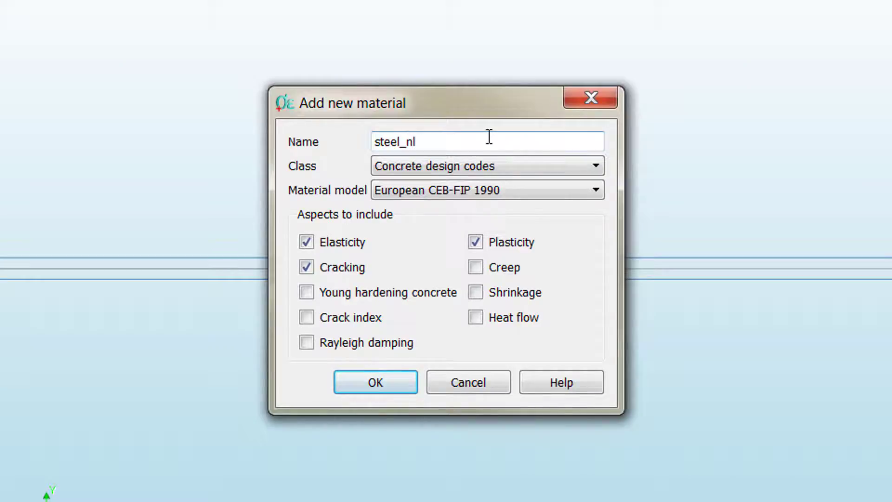
left_click(480, 168)
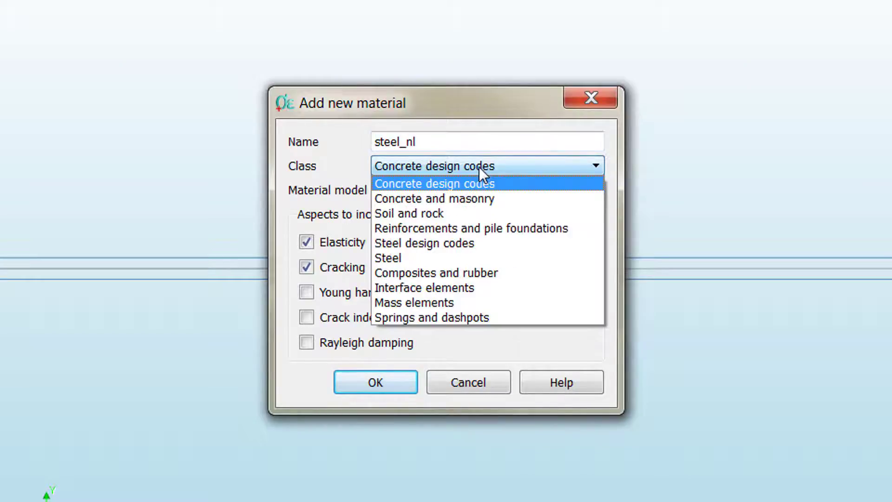
left_click(475, 228)
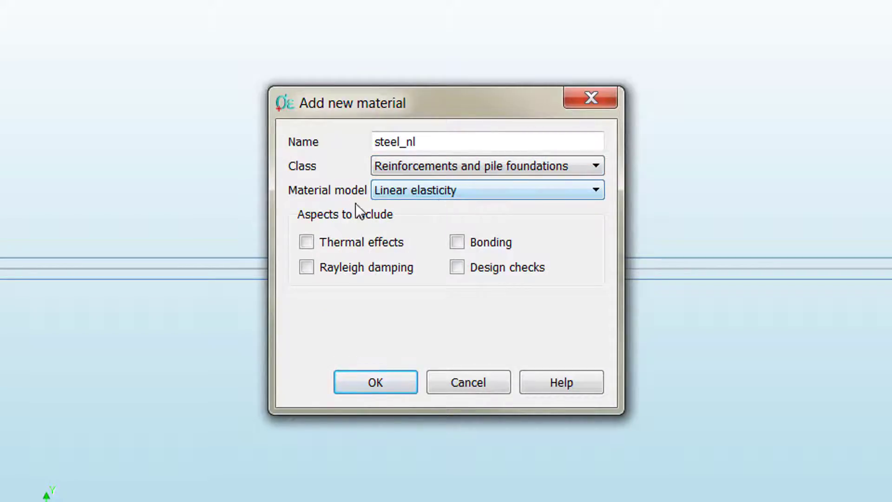
left_click(459, 194)
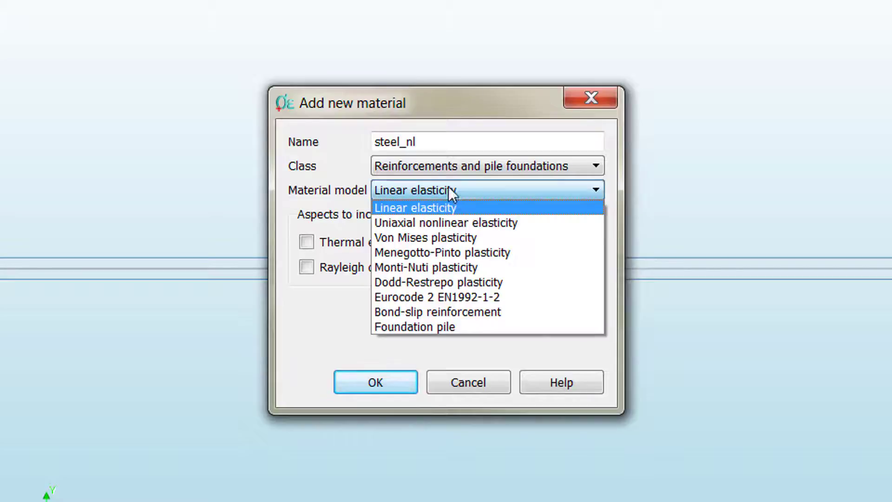
left_click(489, 236)
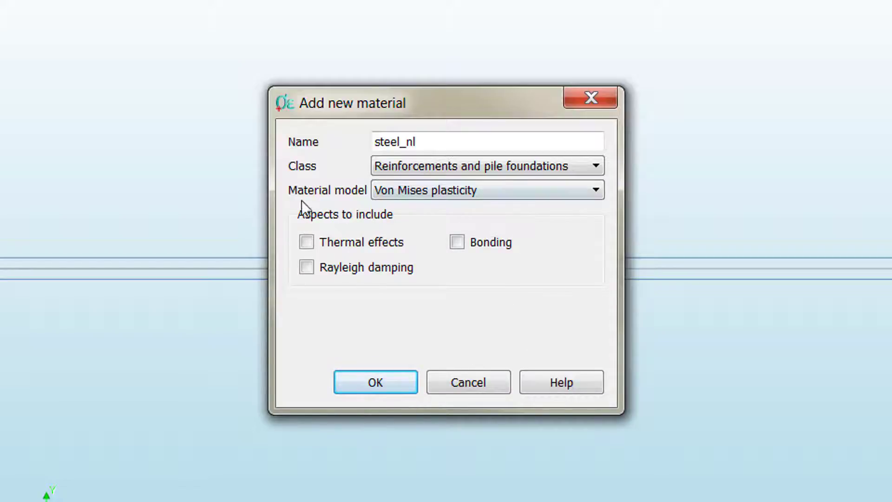
left_click(367, 384)
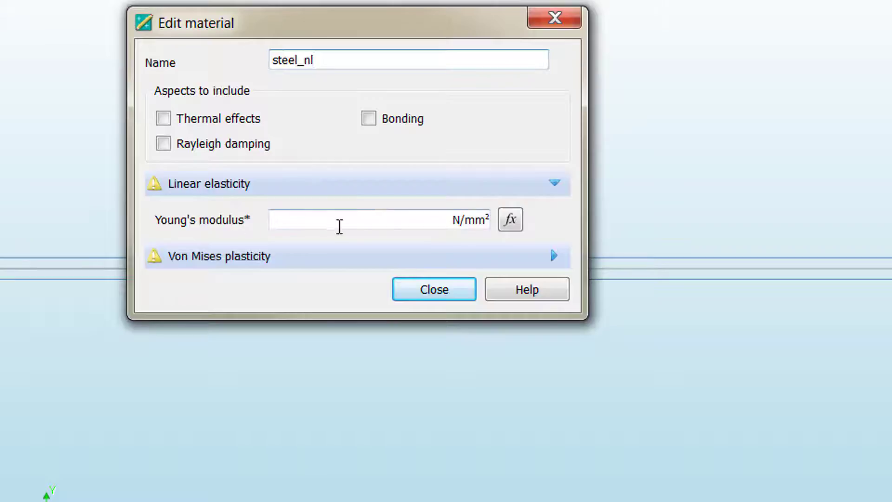
Give steel_nl a Young's modulus of 200000 N/mm² and Von Mises plasticity with no hardening and a yield stress of 550 N/mm²
left_click(374, 225)
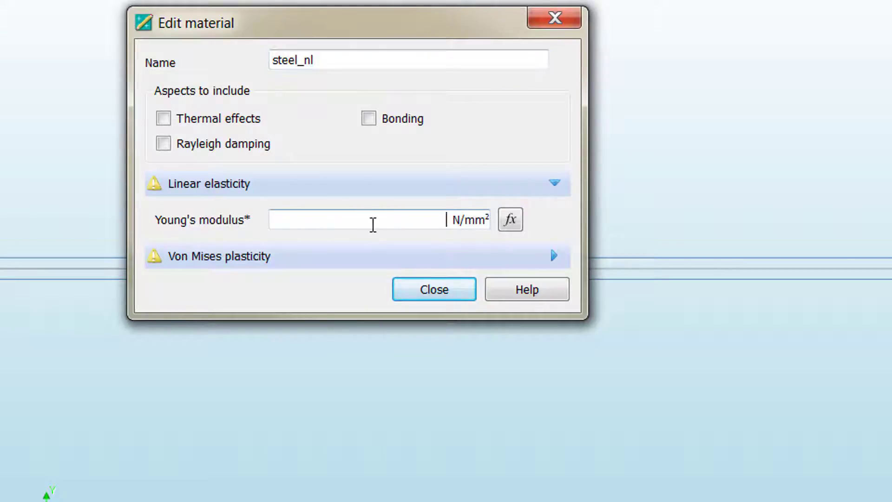
type("200000")
left_click(350, 255)
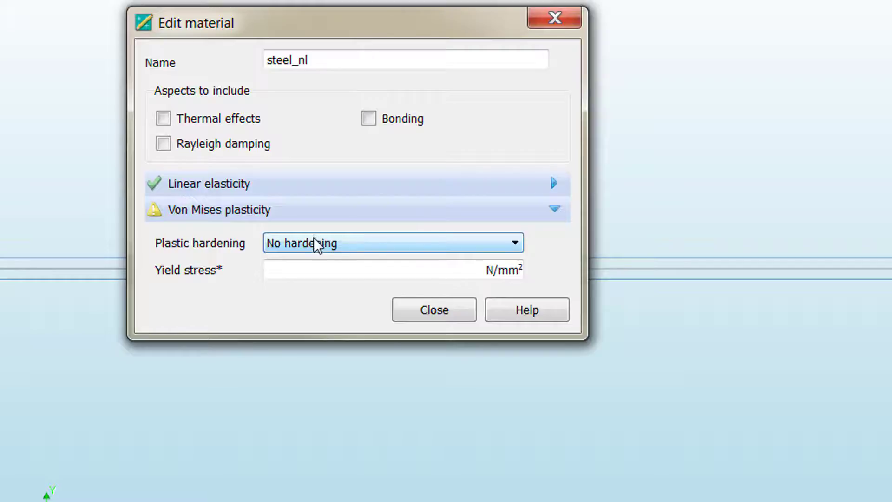
left_click(328, 243)
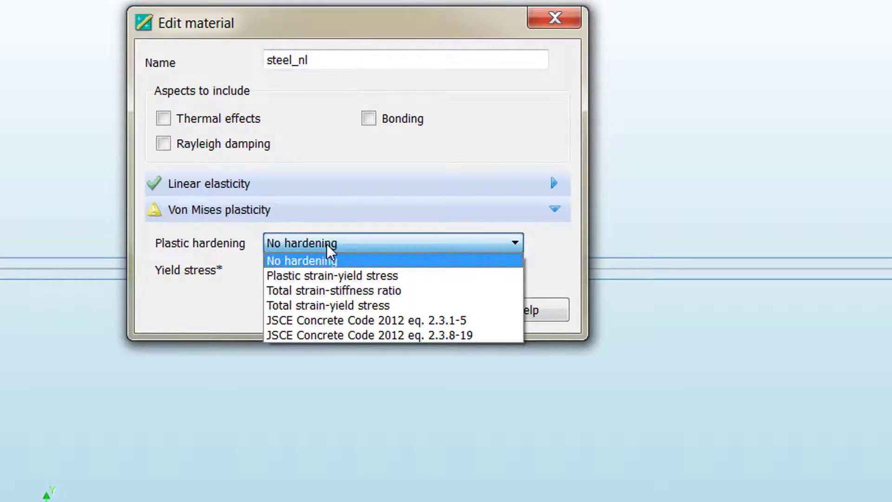
left_click(327, 244)
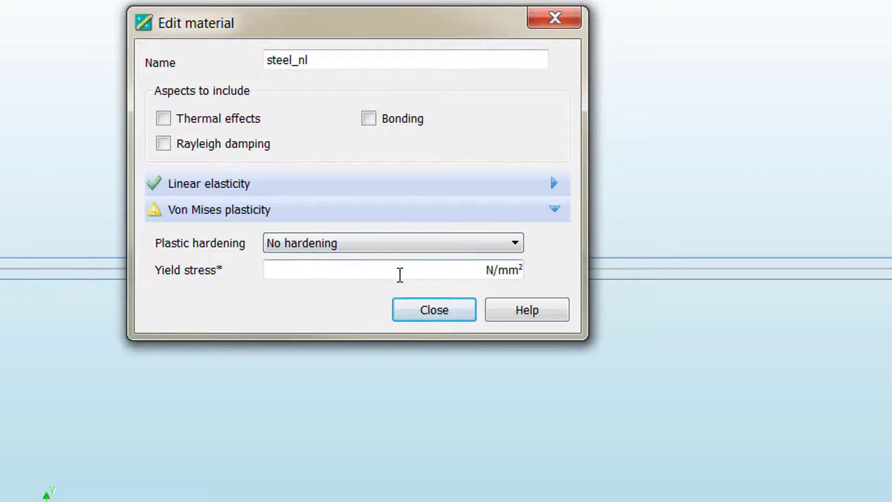
left_click(399, 274)
type("550")
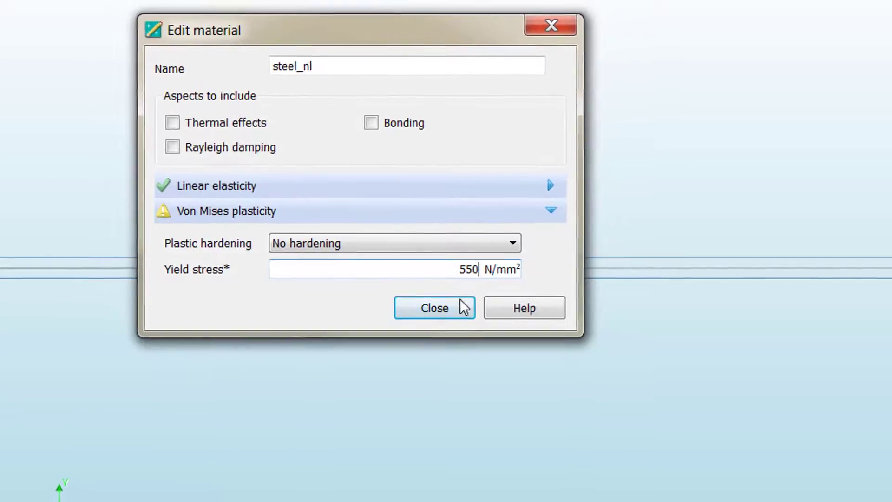
left_click(447, 300)
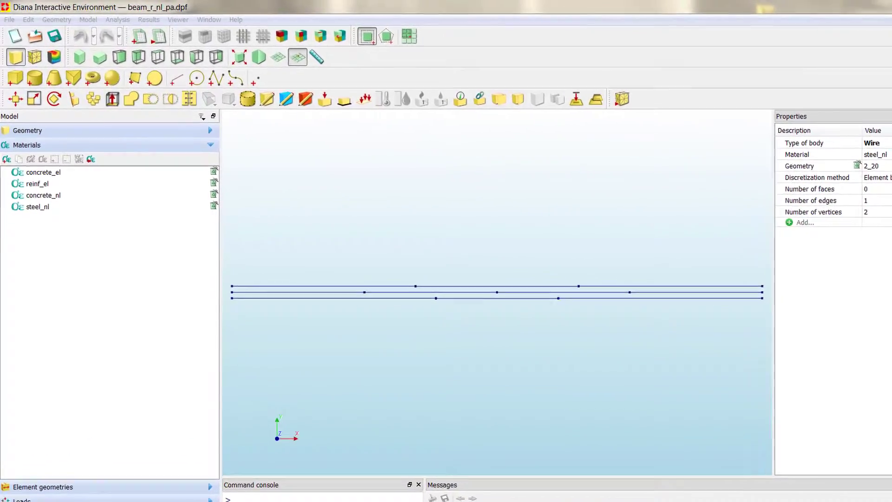
Add an element data definition named concrete_nl_in
left_click(93, 20)
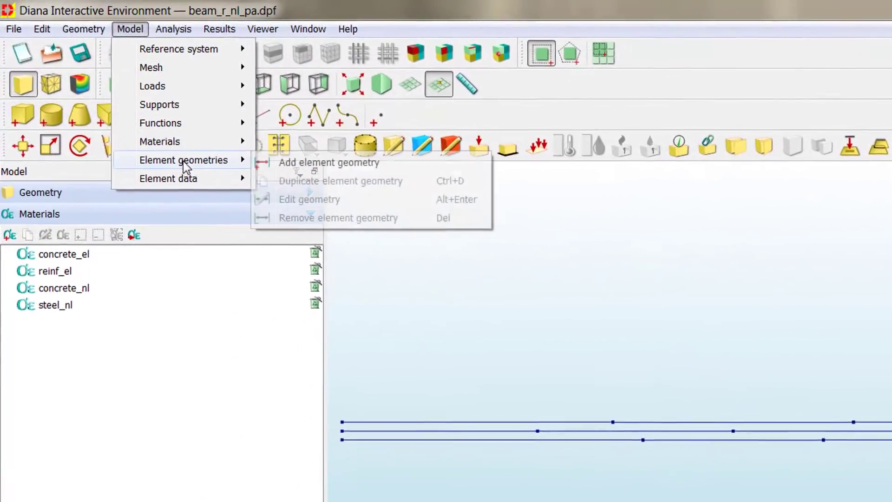
mouse_move(174, 170)
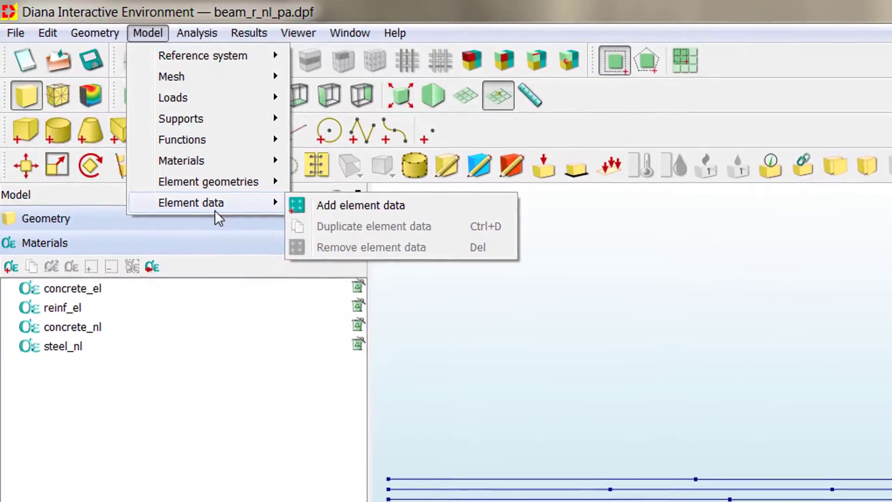
left_click(363, 205)
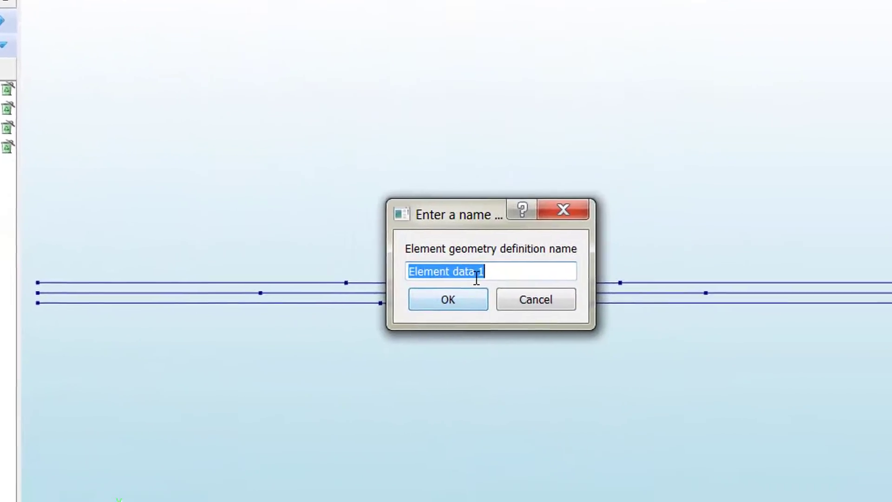
type("concrete_nl_in")
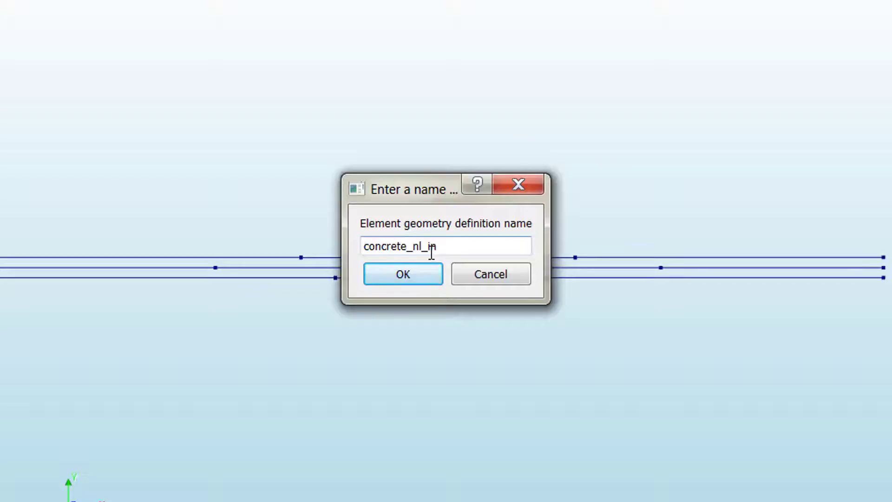
left_click(404, 277)
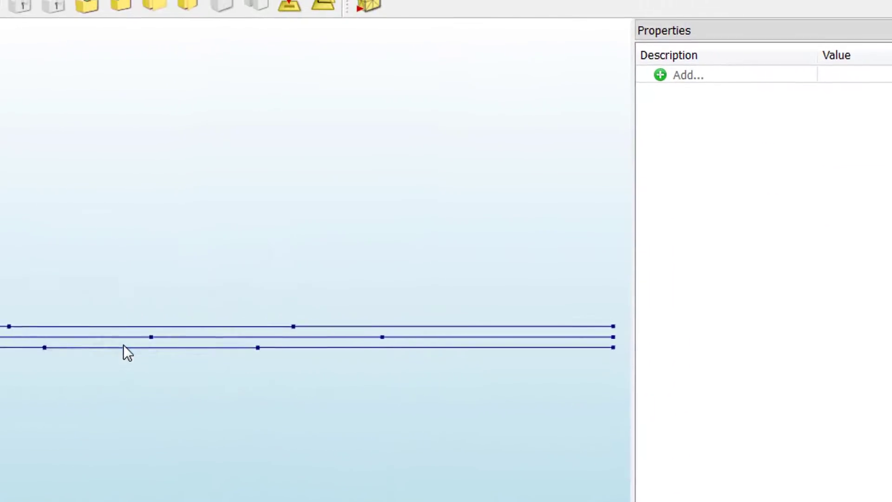
Add the THINTE property to the element data concrete_nl_in and set the number of thickness integration points to 10
left_click(717, 79)
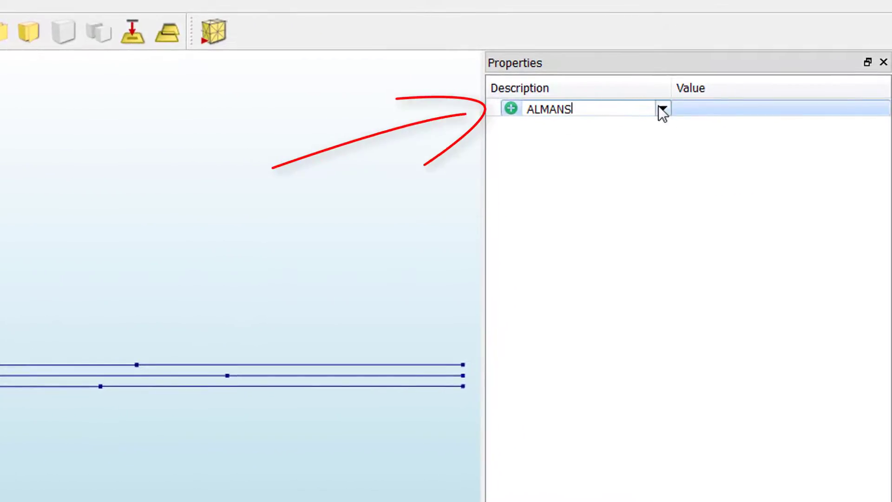
left_click(663, 111)
left_click(610, 104)
double_click(602, 106)
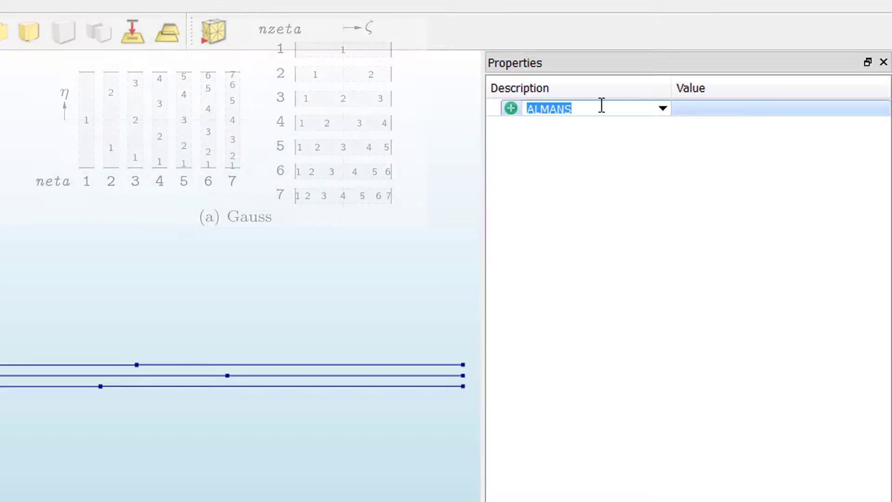
type("T")
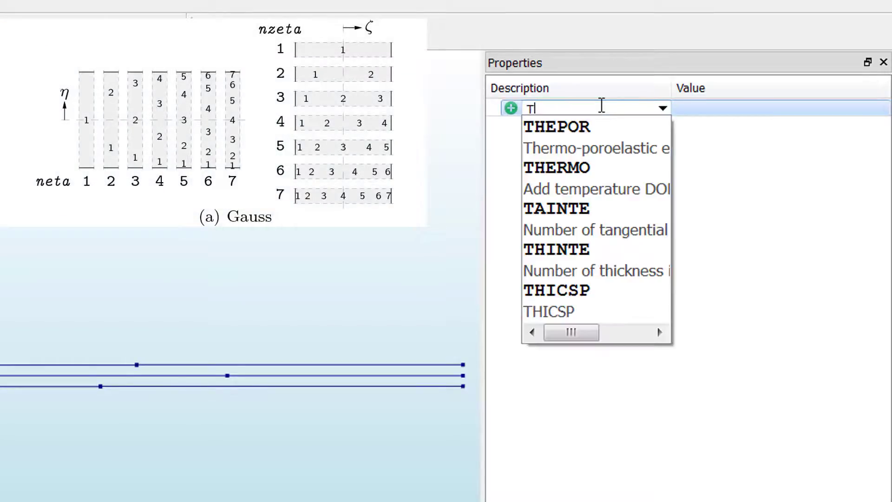
type("hi")
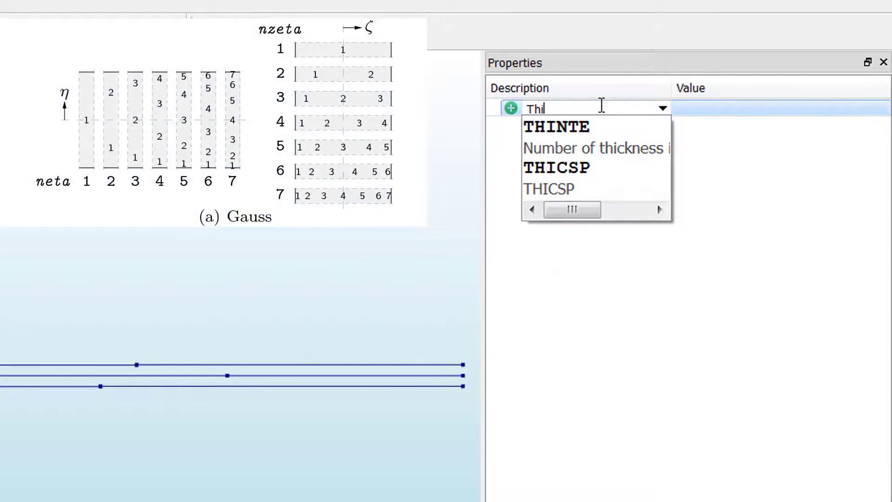
left_click(581, 141)
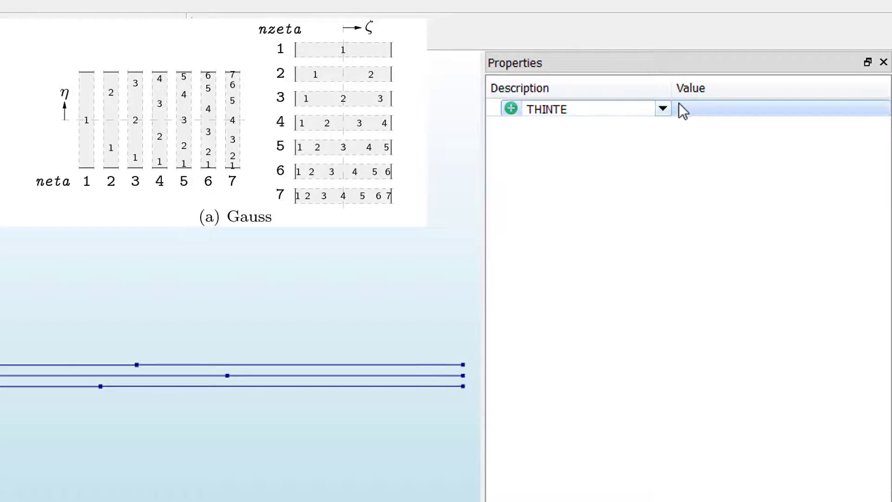
left_click(701, 114)
left_click(679, 128)
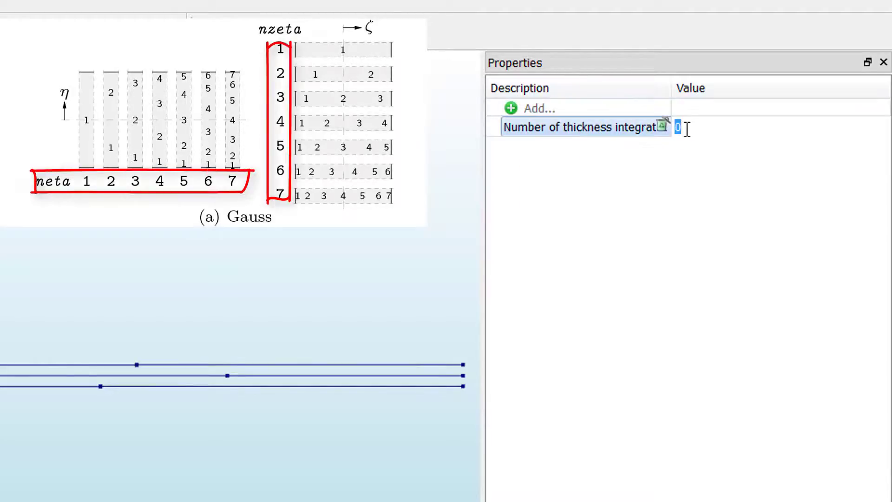
type("10")
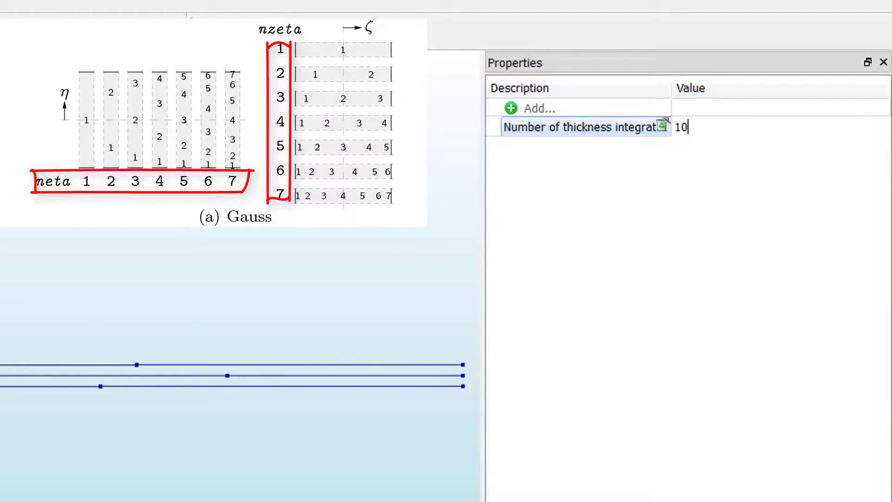
left_click(666, 276)
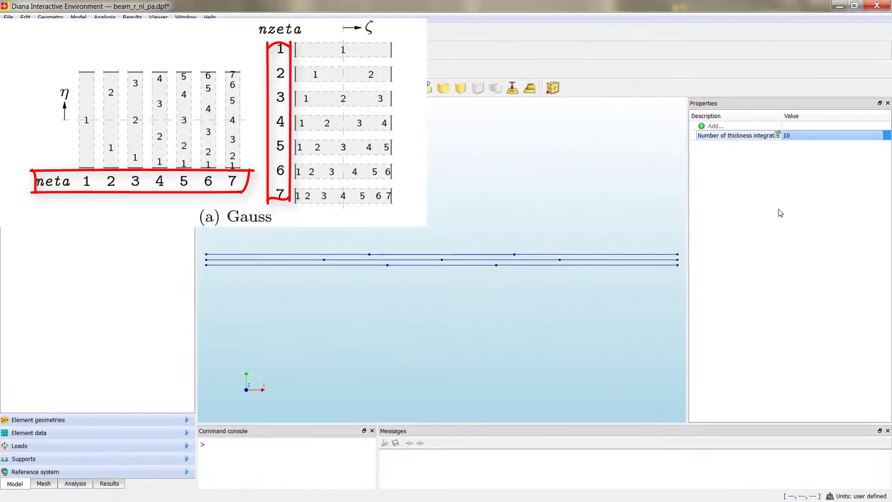
left_click(29, 432)
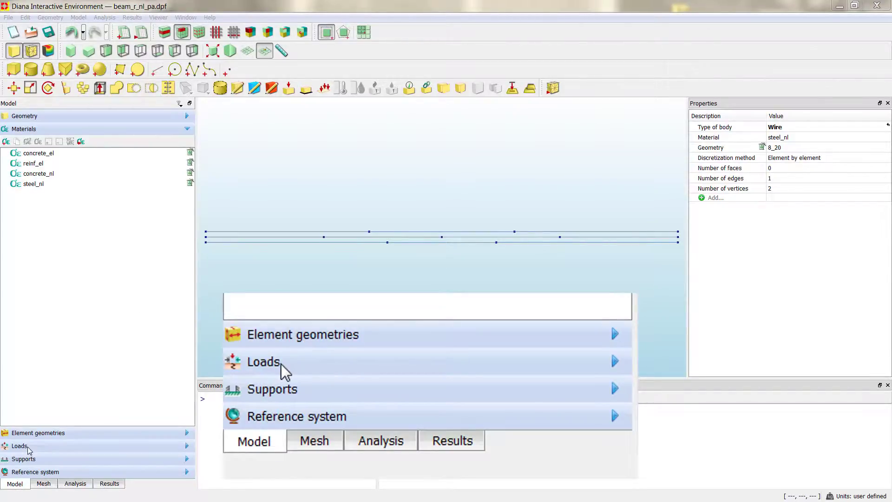
Expand the load cases and combinations and display the loads permanent, left_v_u, right_v_u, left_v_p and right_v_p
left_click(27, 447)
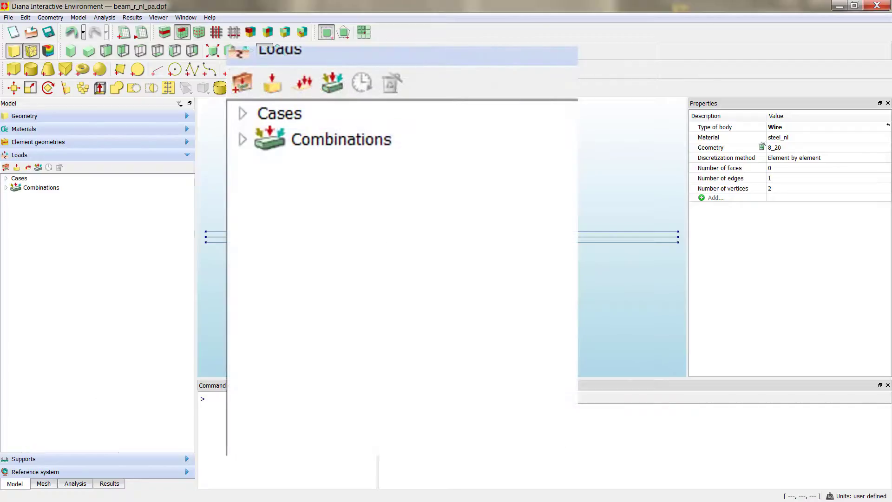
left_click(5, 178)
left_click(6, 239)
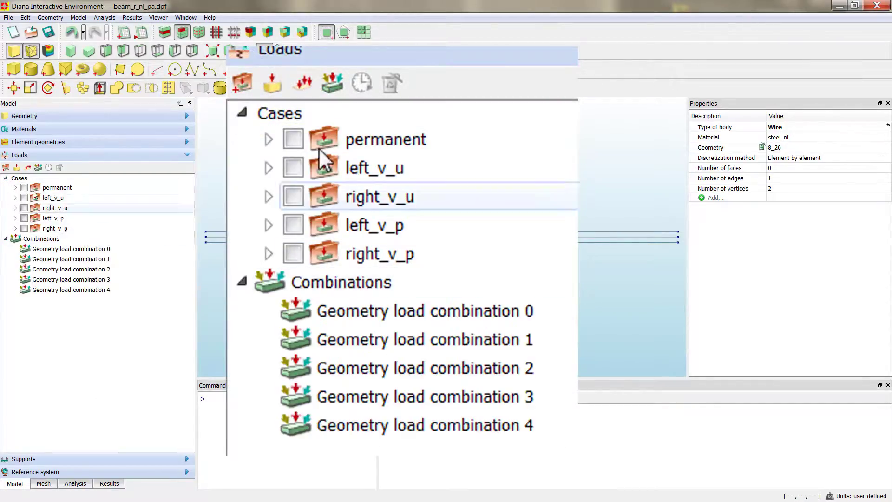
left_click(24, 187)
left_click(24, 198)
left_click(24, 208)
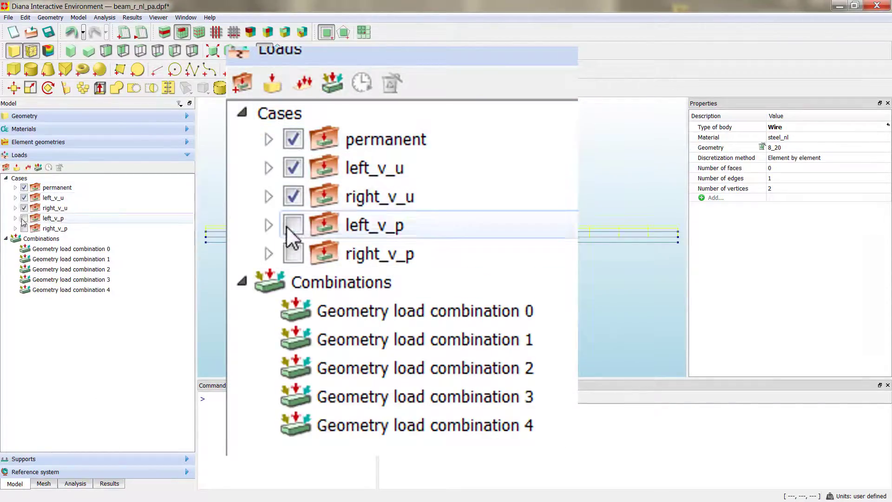
left_click(24, 217)
left_click(24, 228)
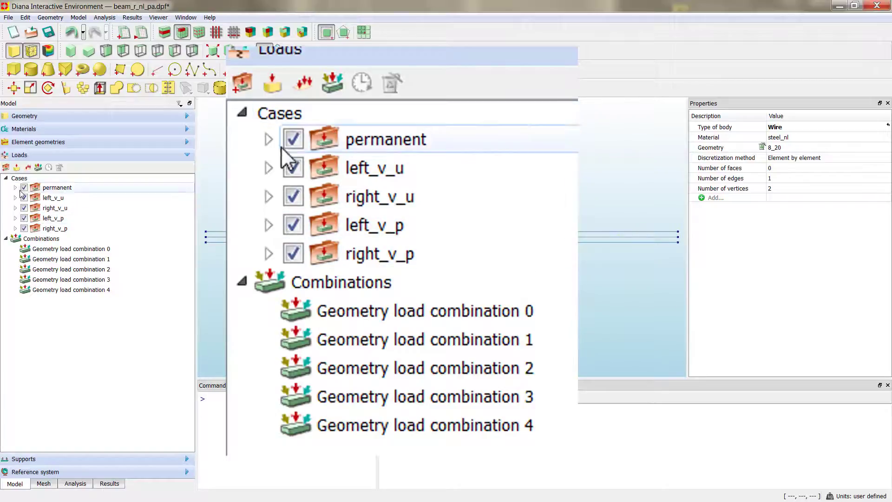
Hide the displayed load cases left_v_u, right_v_u, right_v_p, left_v_p and permanent in the model view
left_click(24, 197)
left_click(24, 208)
left_click(28, 218)
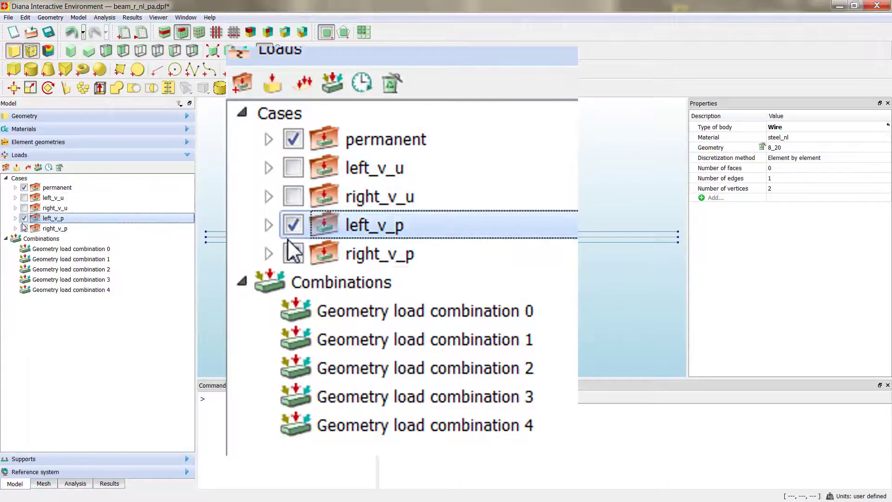
left_click(28, 228)
left_click(24, 228)
left_click(24, 218)
left_click(24, 187)
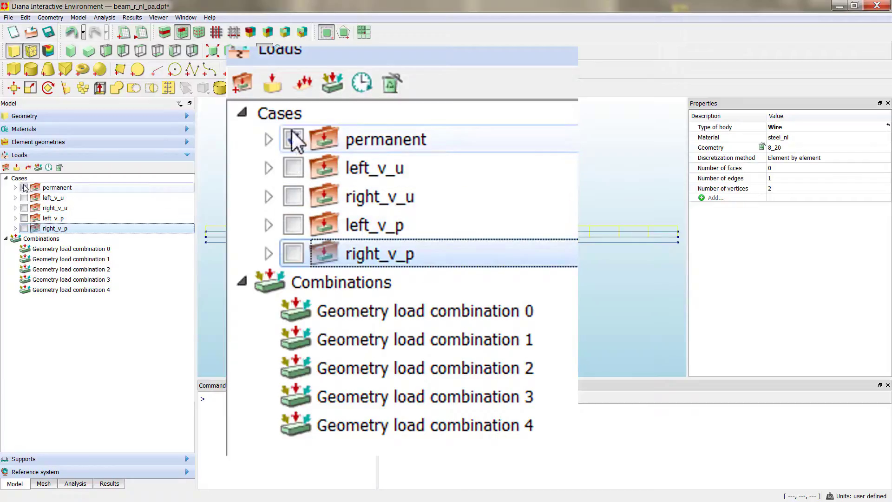
Open the load combination table and add a combination with a factor of 1 for the permanent load case
left_click(64, 290)
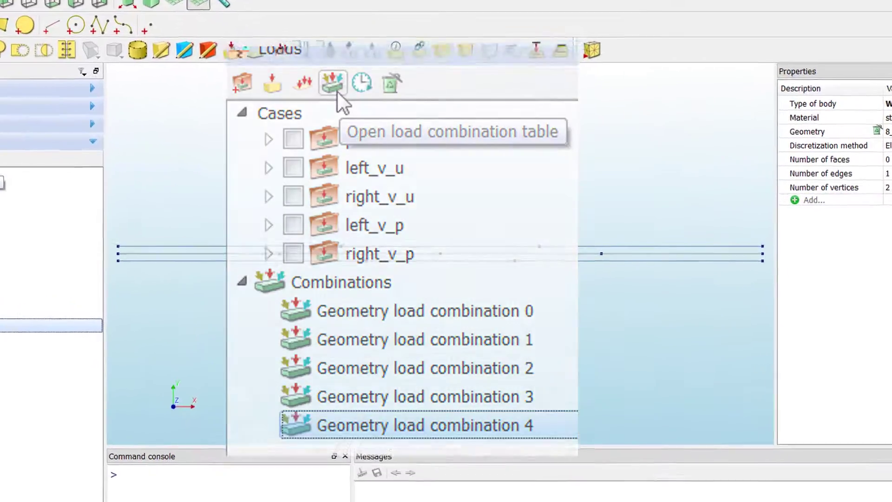
left_click(336, 91)
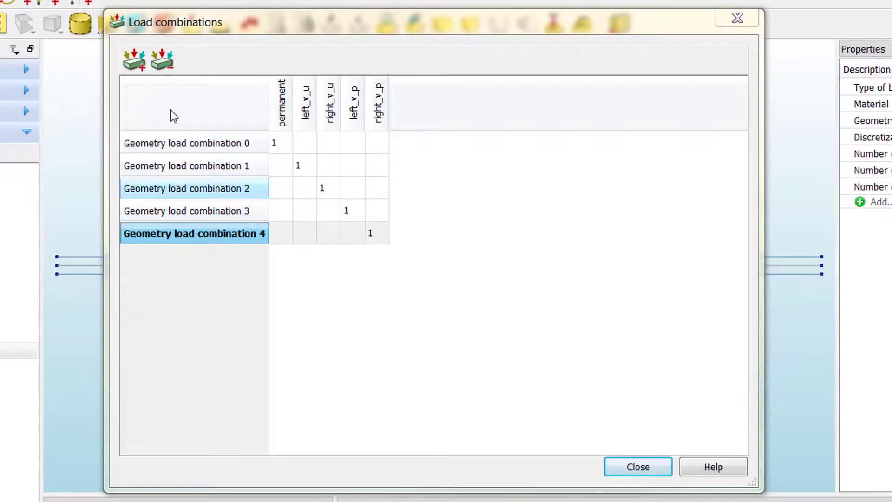
left_click(132, 60)
left_click(283, 259)
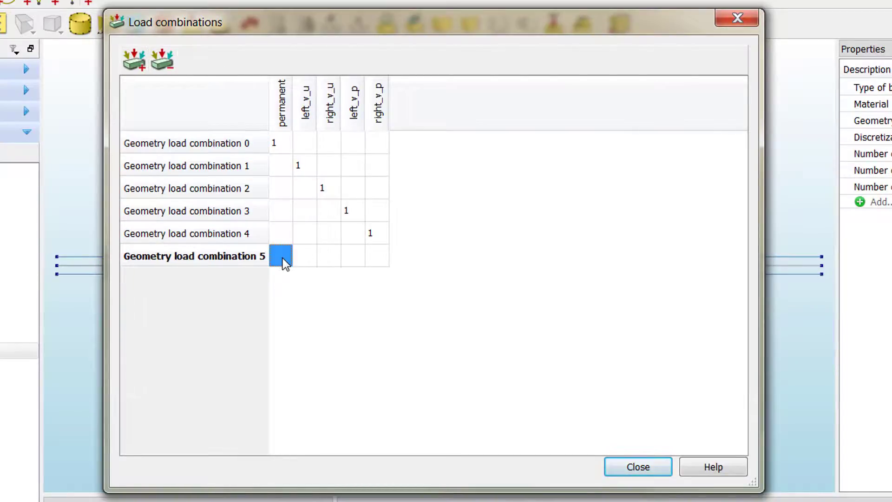
type("1")
left_click(193, 258)
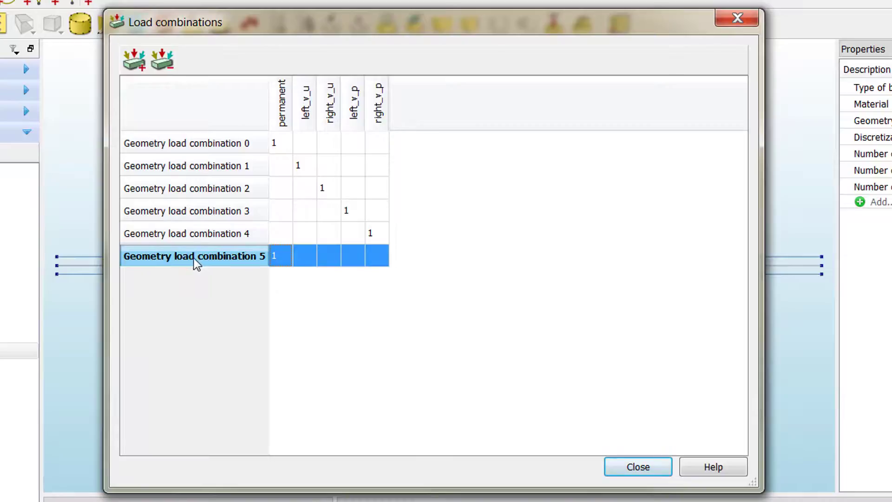
Add a load combination with a factor of 1 for each of left_v_u, right_v_u, left_v_p and right_v_p
left_click(150, 65)
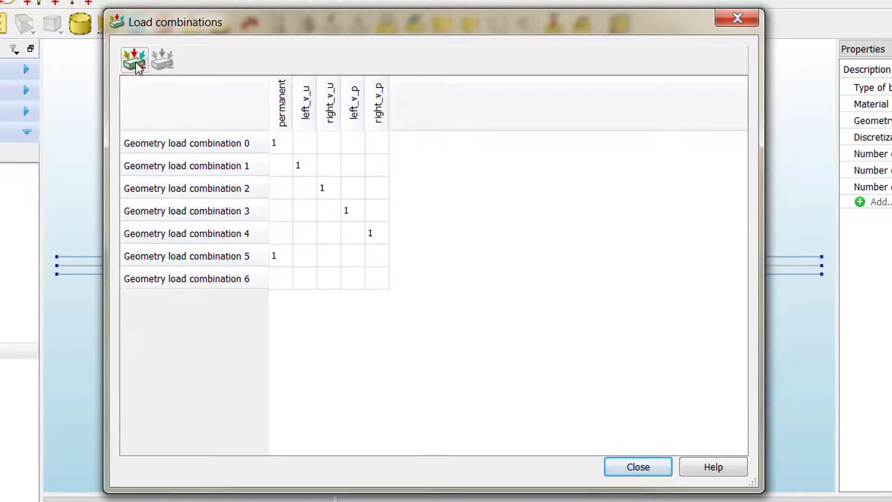
left_click(305, 277)
type("1")
left_click(326, 279)
type("1")
left_click(358, 279)
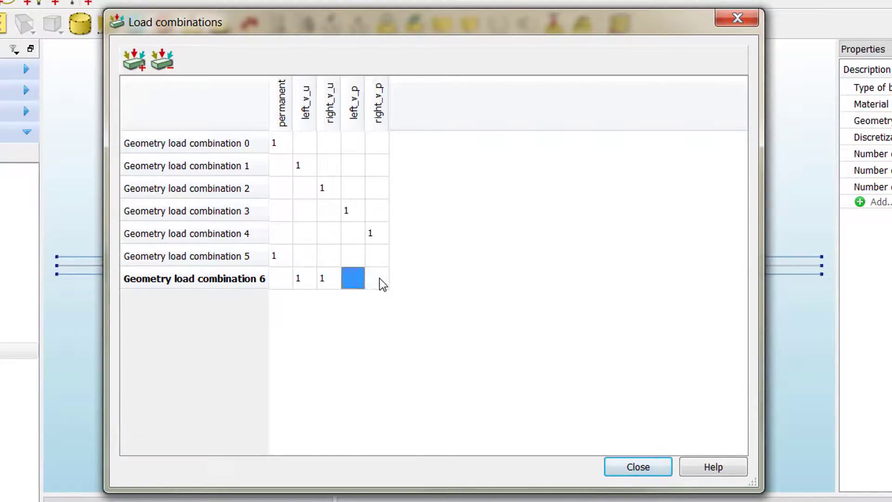
type("1")
left_click(382, 280)
type("1")
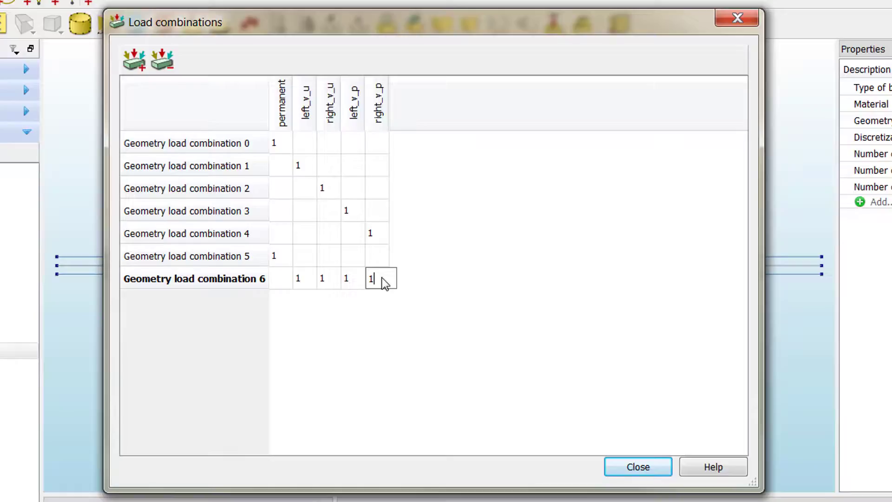
left_click(283, 256)
type("1")
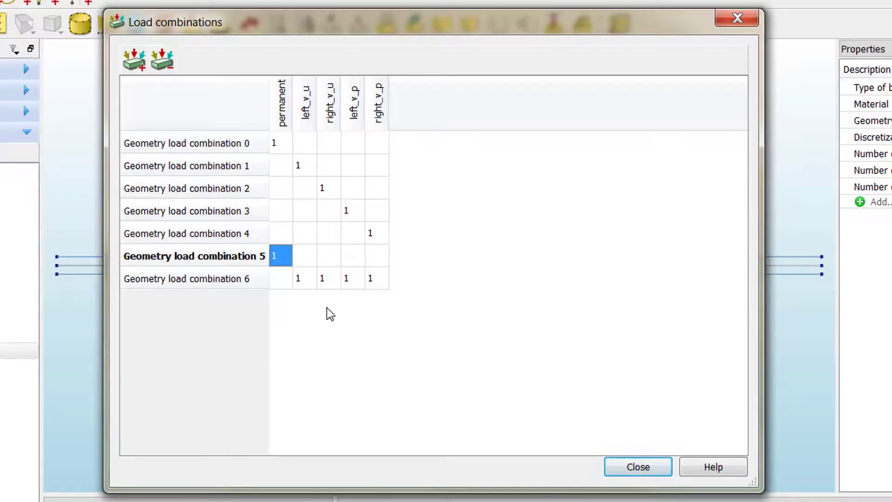
Add a load combination with factor 0.35 for permanent and 0.5 for left_v_u, right_v_u, left_v_p and right_v_p
left_click(135, 64)
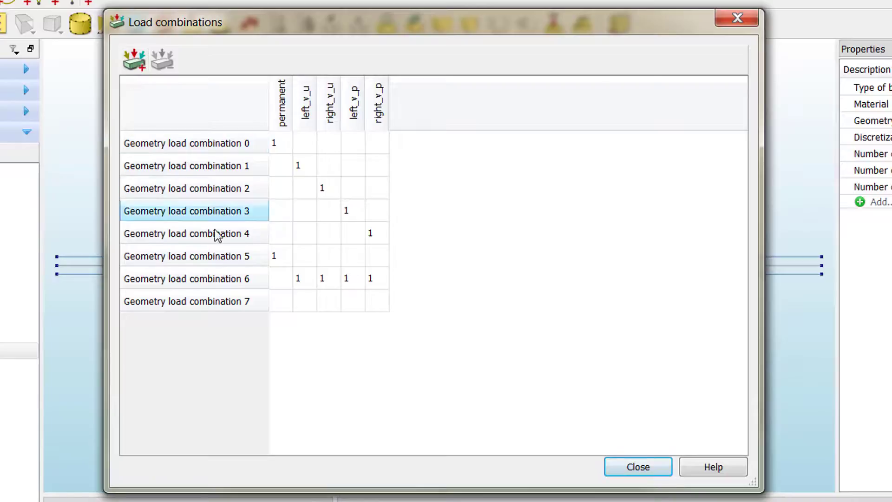
left_click(280, 304)
type("0")
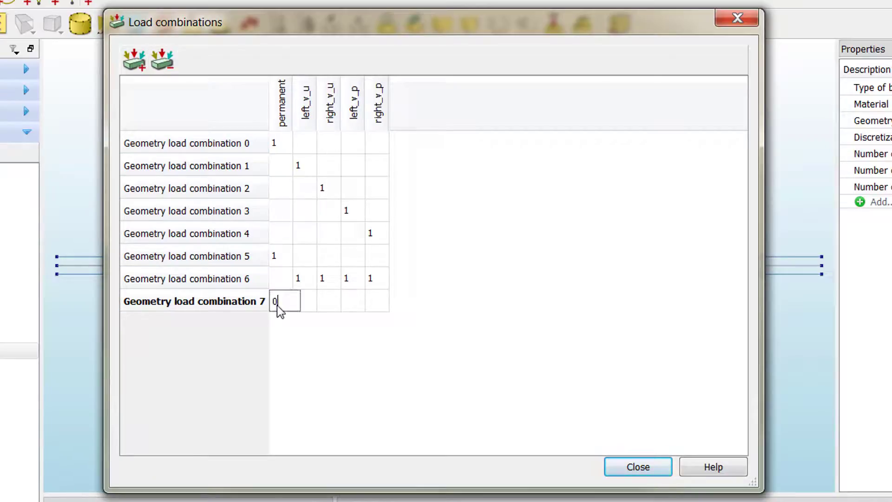
type(".35")
double_click(313, 305)
type("0.5")
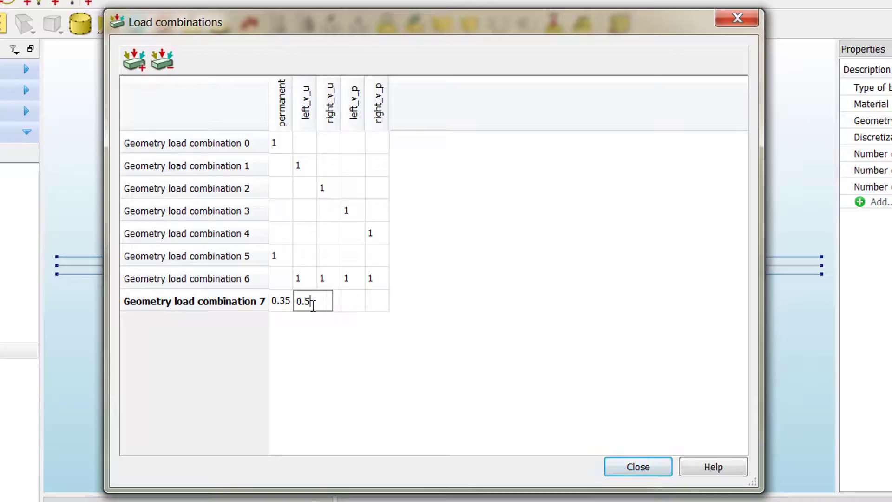
key("Tab")
type("0.5")
key("Tab")
type("0.5")
key("Tab")
type("0.5")
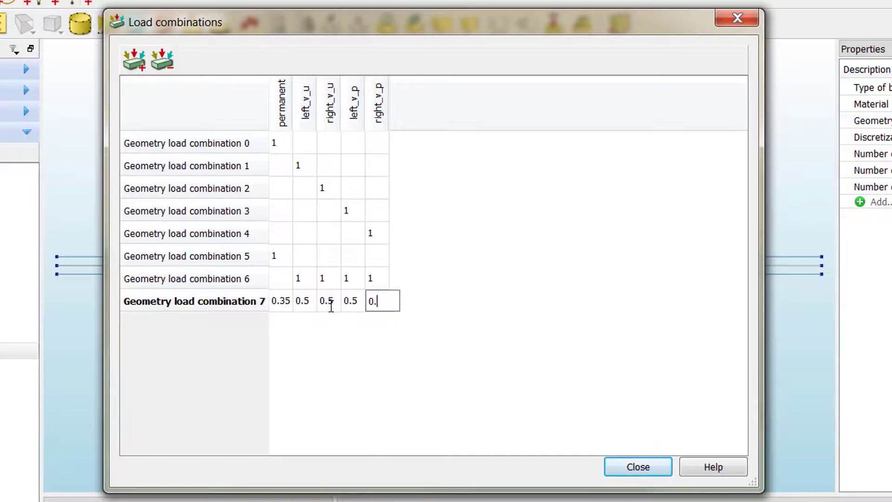
key("Tab")
left_click(186, 301)
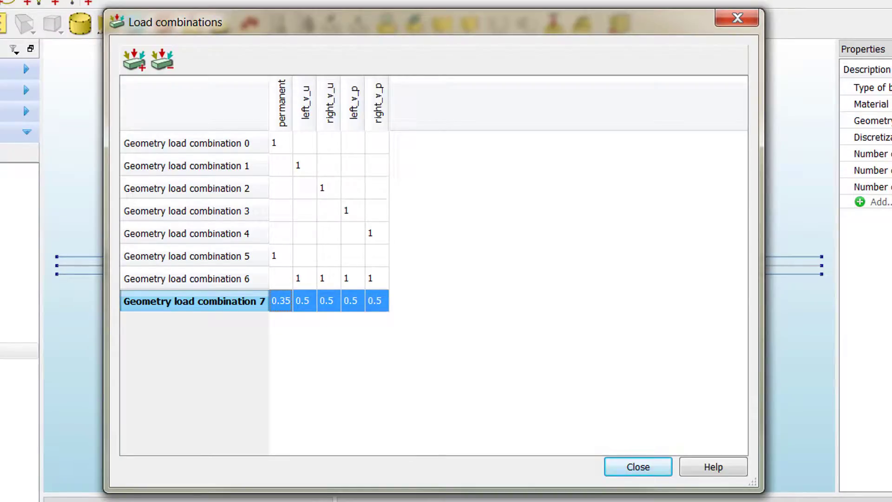
Add a load combination with factor 1.35 for permanent and 1.5 for the four other load cases, and close the table
left_click(127, 64)
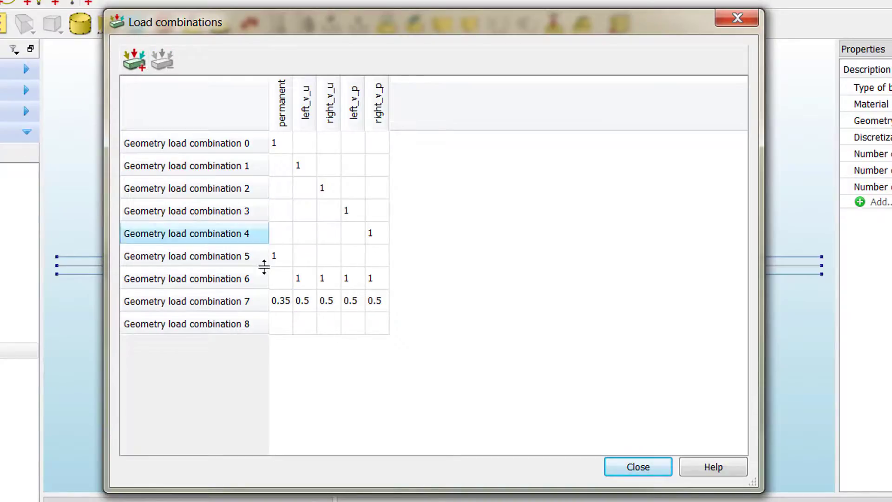
left_click(282, 324)
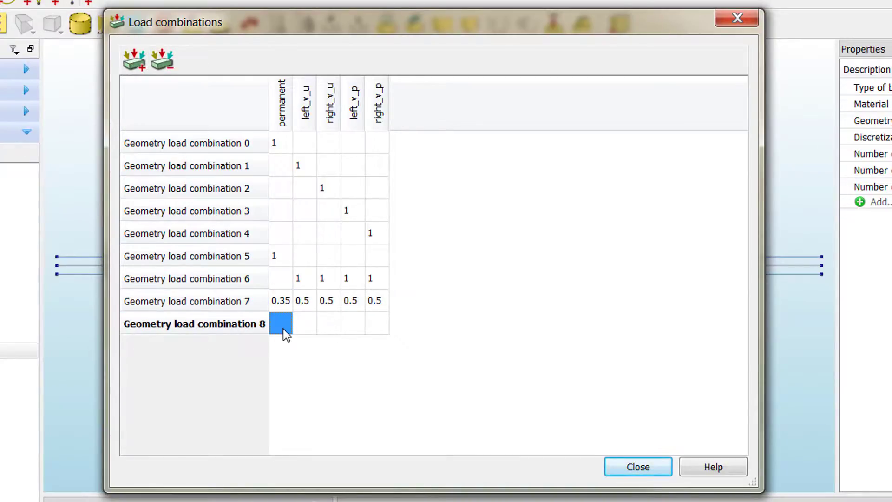
type("1.35")
key("Tab")
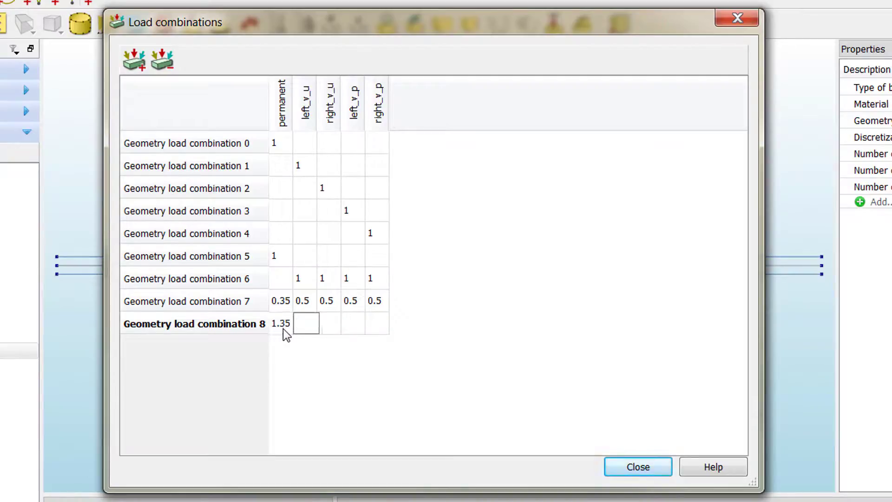
type("1.5")
key("Tab")
type("1.5")
key("Tab")
type("1.5")
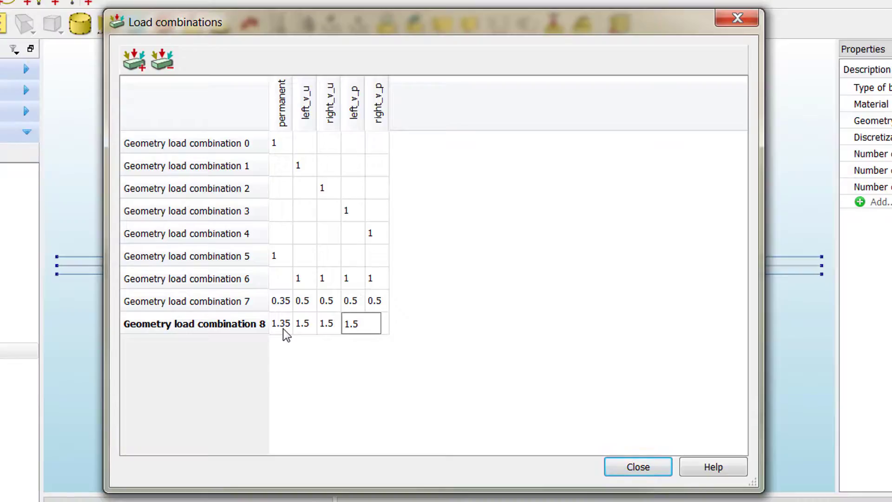
key("Tab")
type("1.")
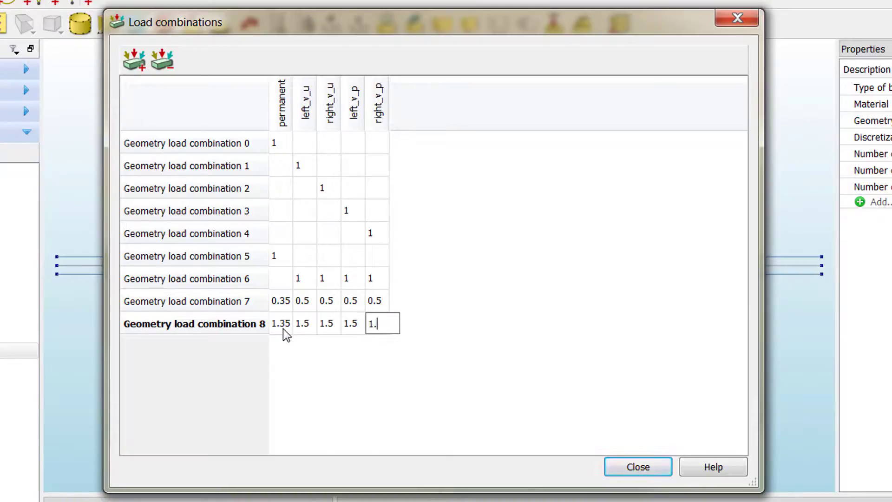
type("5")
left_click(224, 303)
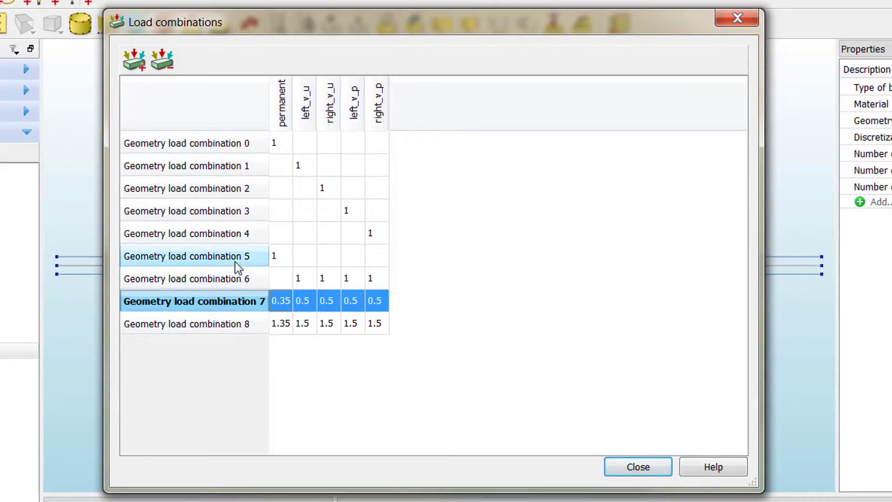
left_click(226, 331)
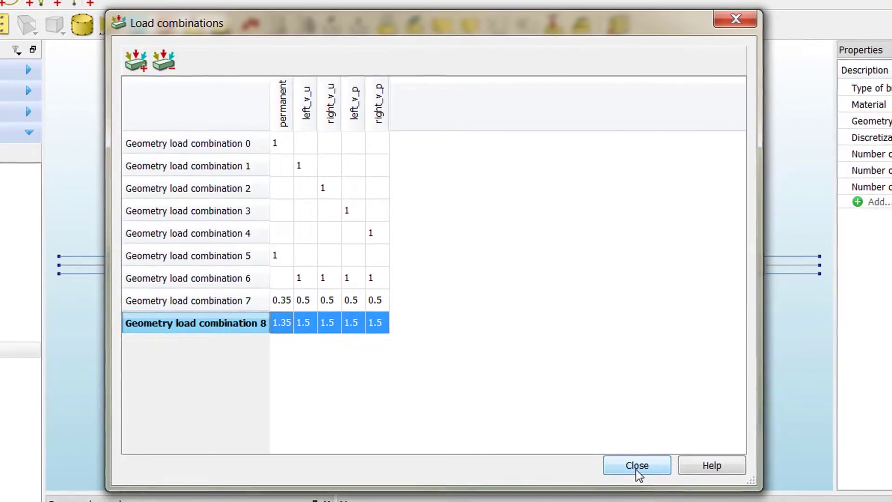
left_click(638, 466)
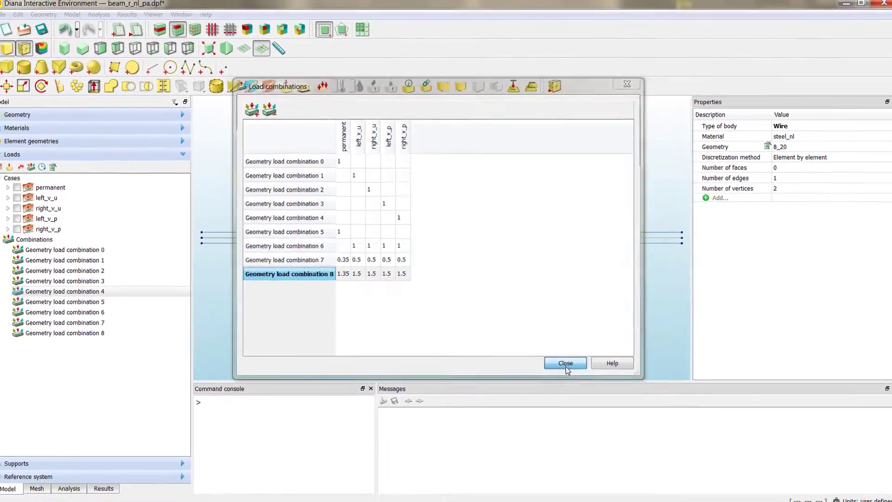
left_click(612, 436)
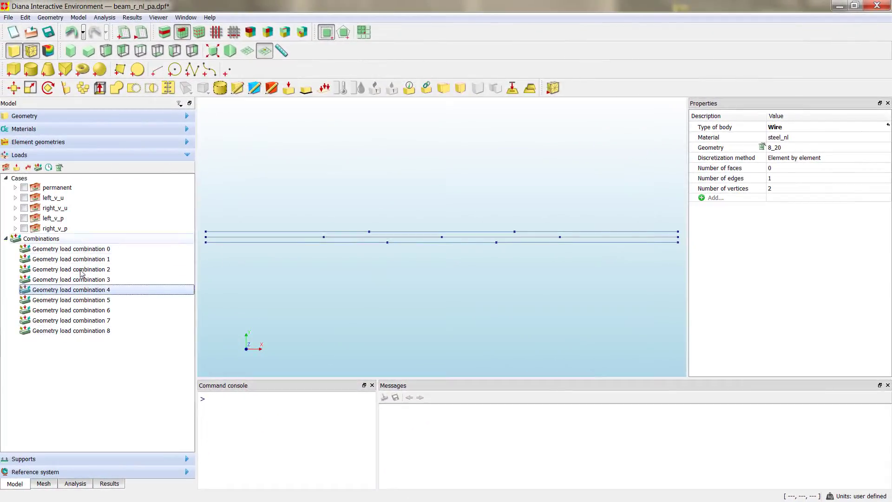